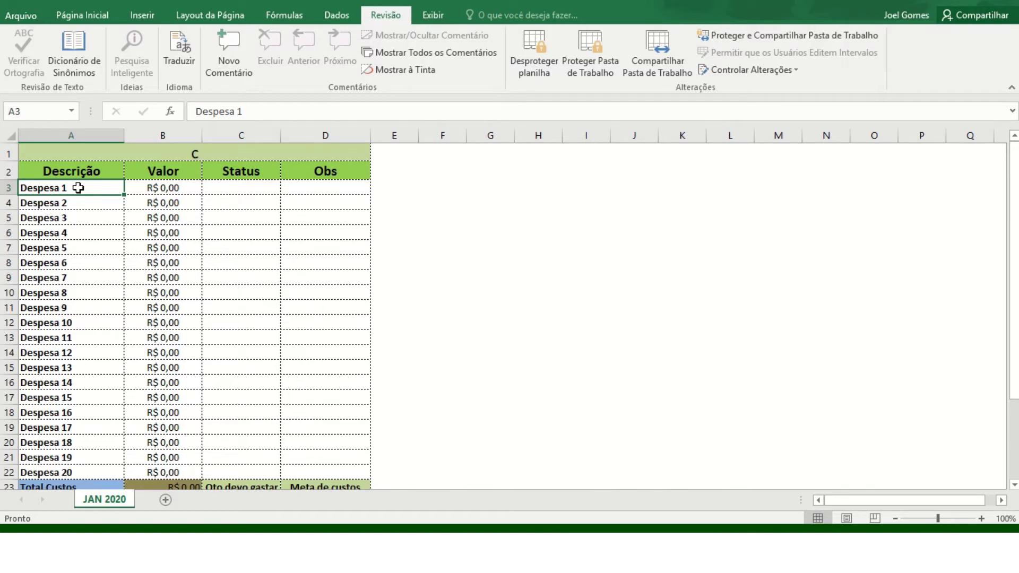
Step: Replace the descriptions of the first two expenses in A3 and A4 with "Agua" and "Energia"
text(Agua)
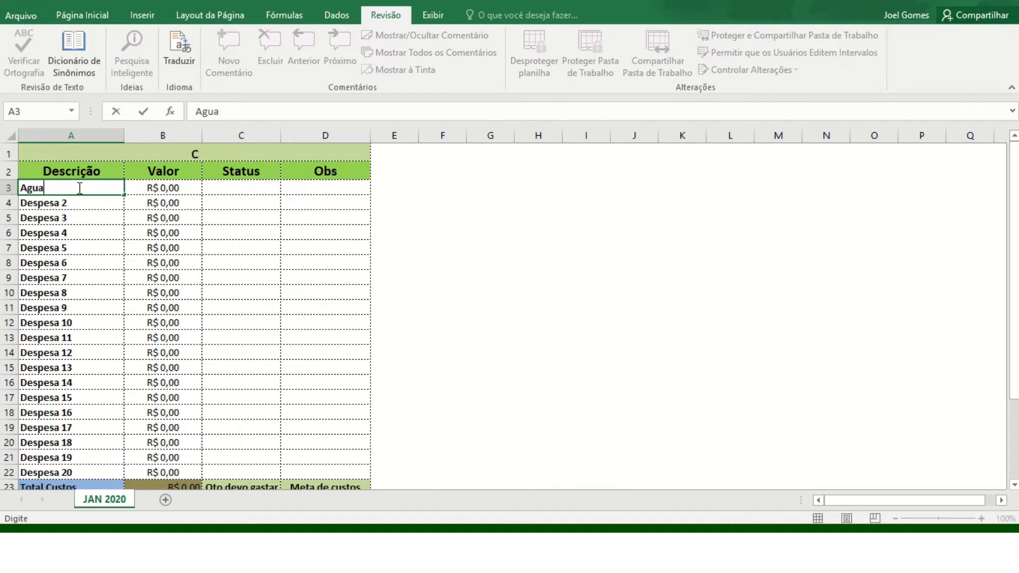
click(80, 212)
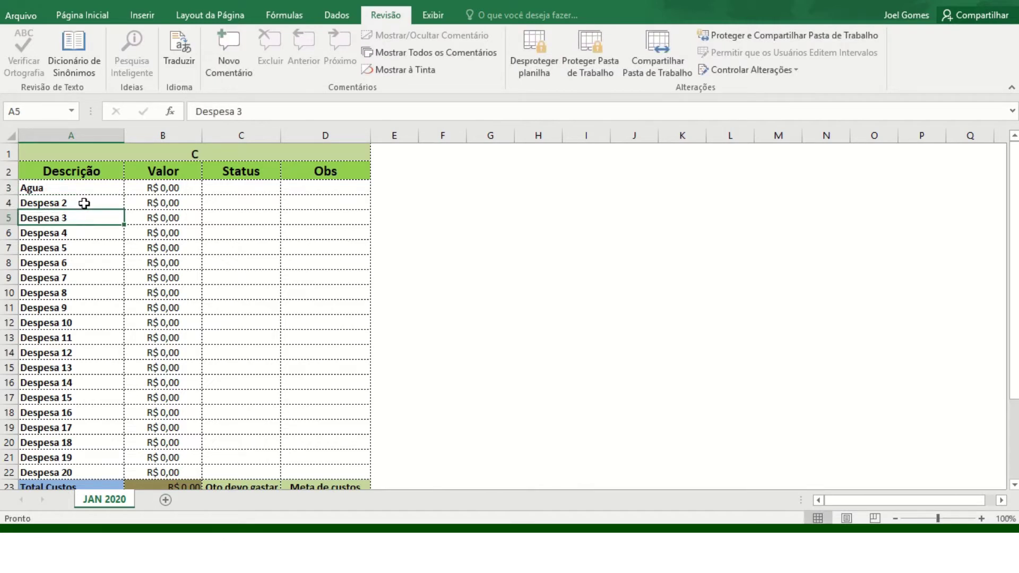
click(84, 204)
text(Energ)
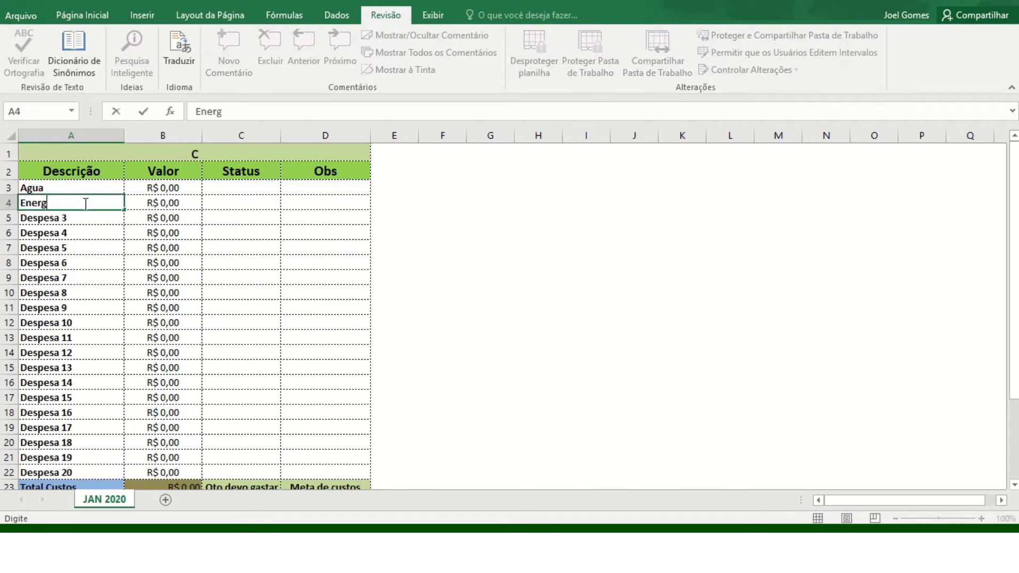
text(ia)
key(Return)
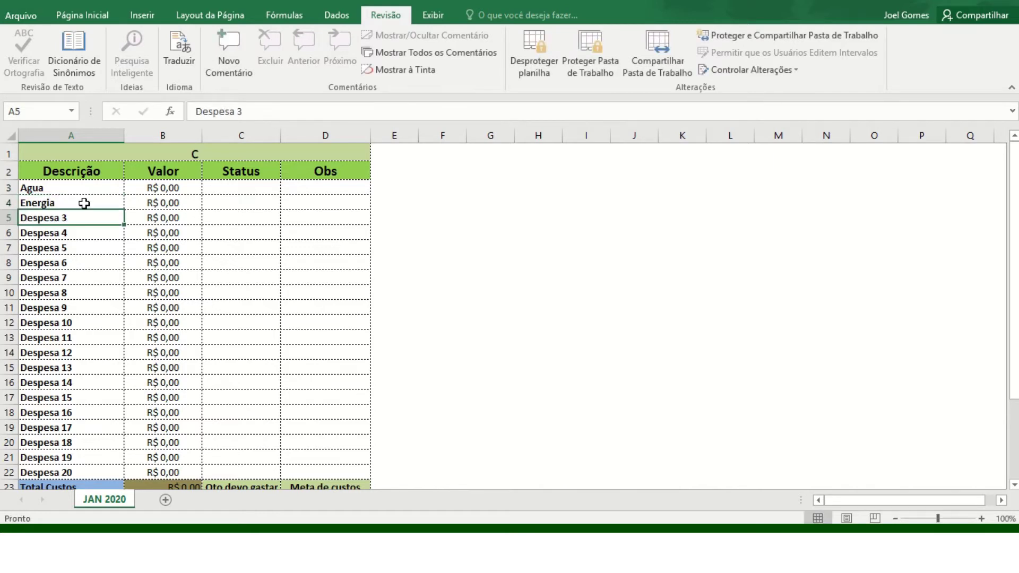
Step: Name the third and fourth expenses in A5 and A6 "cartão" and "cartão 2"
text(cart)
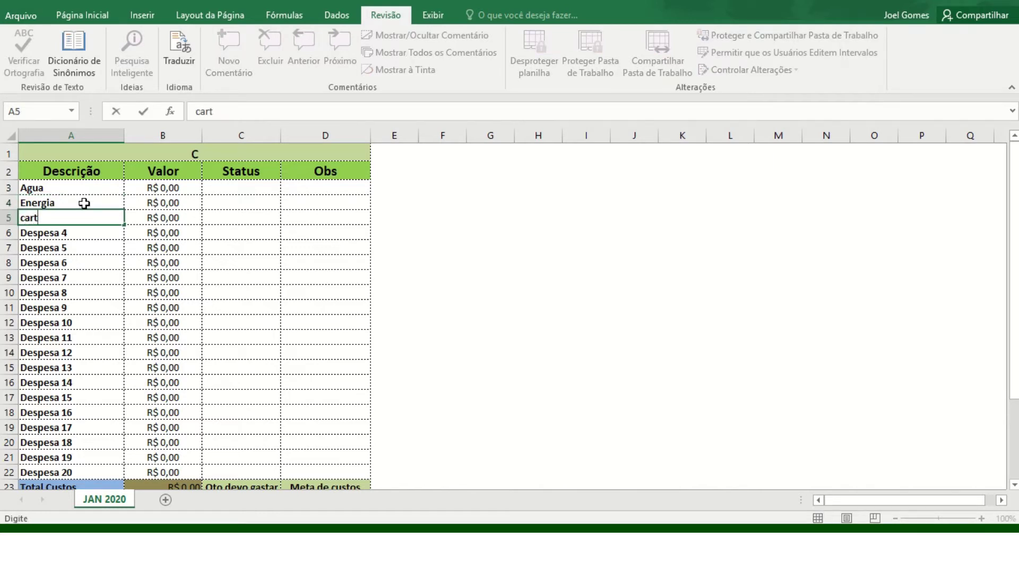
text(ão)
key(Return)
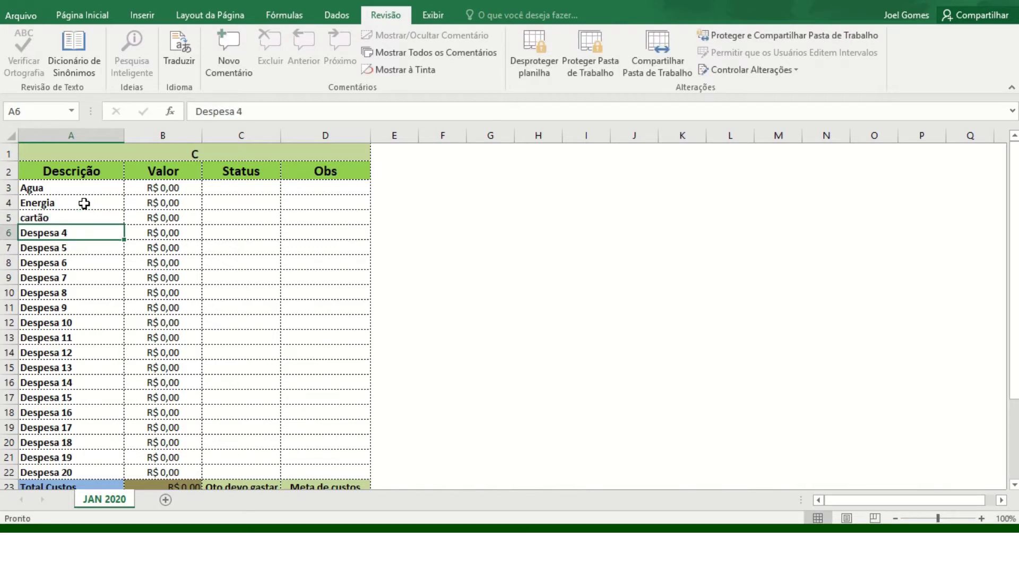
text(cartão)
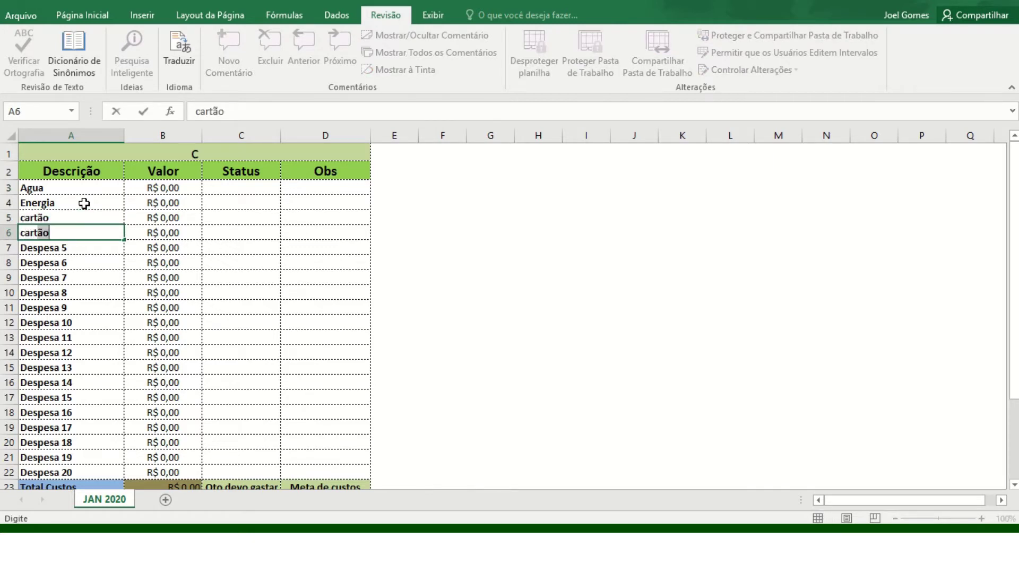
text( 2)
key(Return)
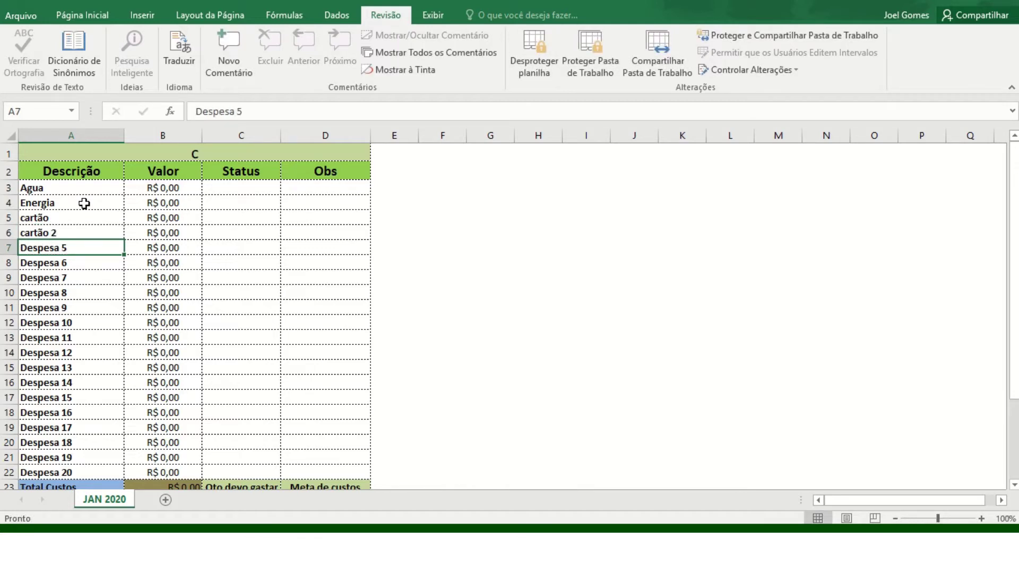
Step: Name the fifth and sixth expenses in A7 and A8 "seguro" and "compras"
text(segura)
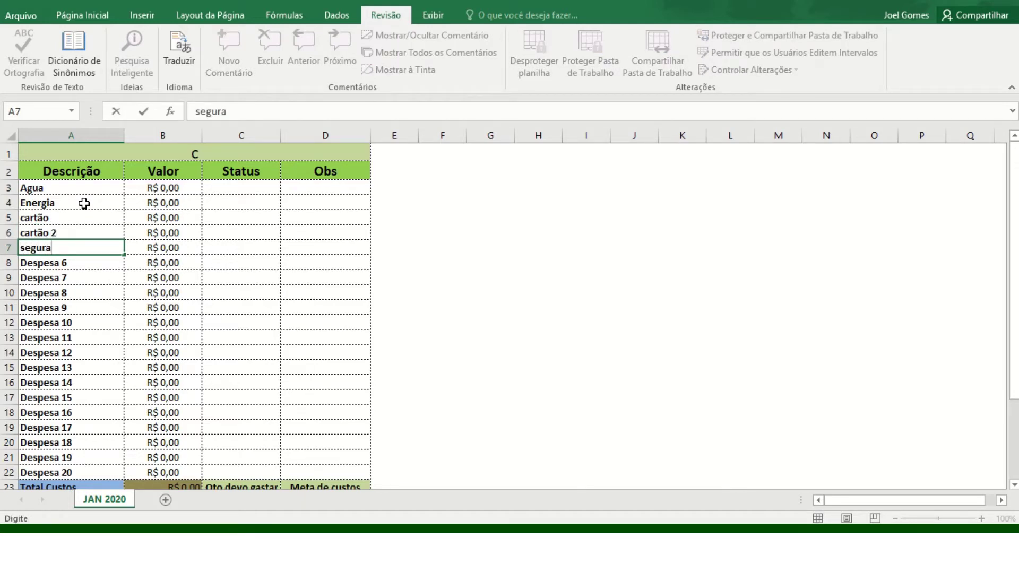
key(BackSpace)
text(o)
key(Return)
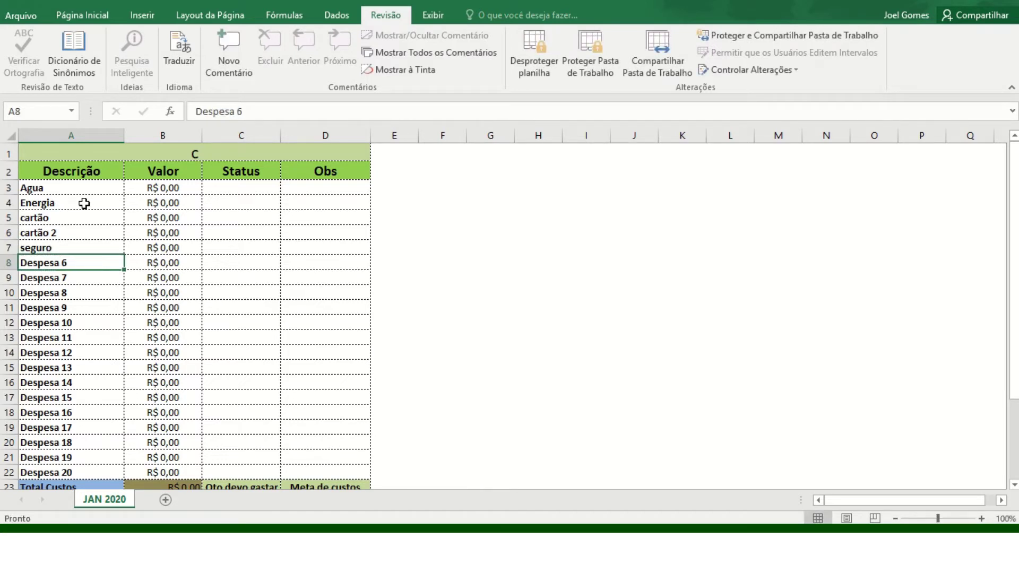
text(compras)
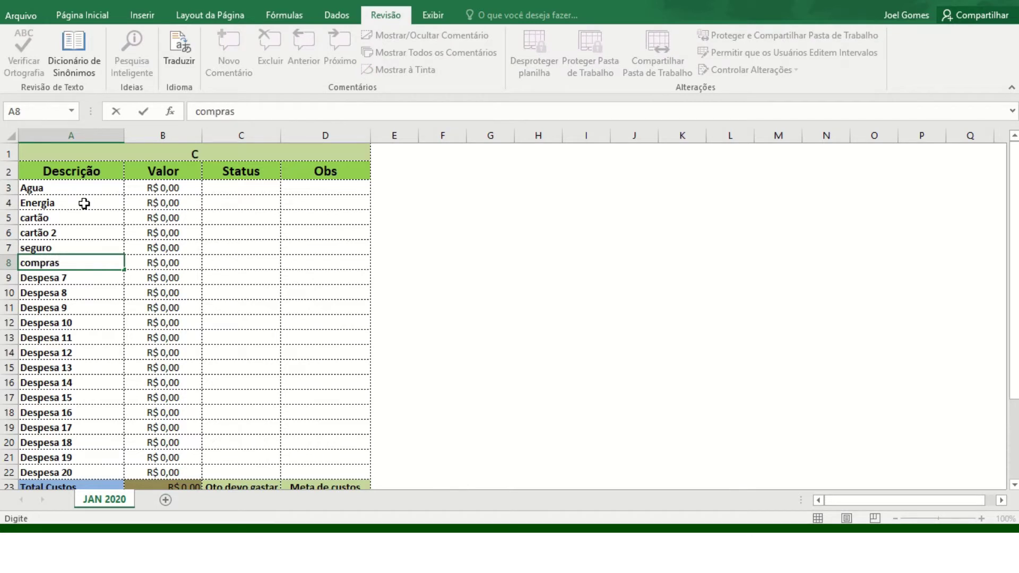
key(Return)
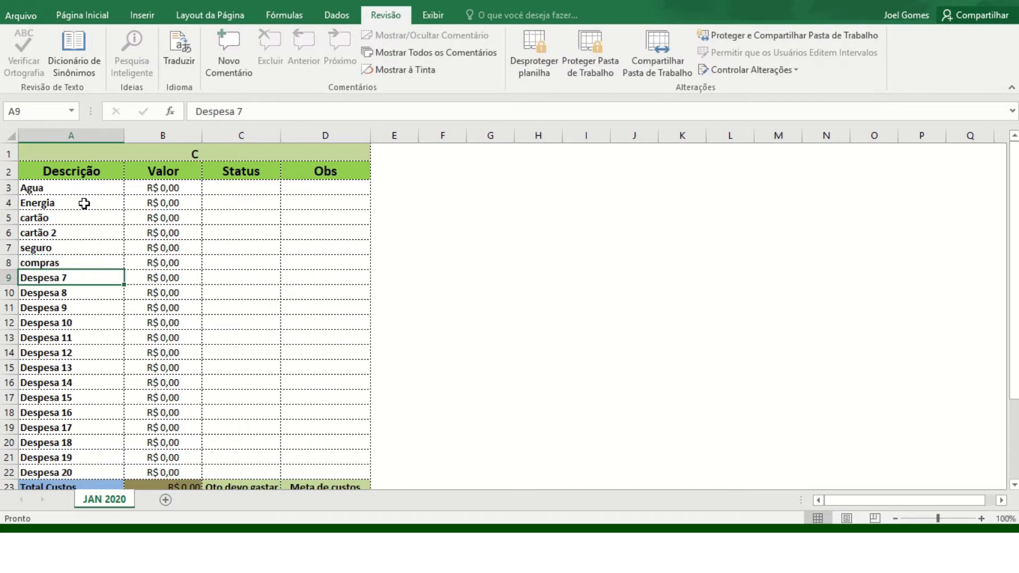
Step: Replace the seventh expense's description in A9 with "combustivel"
text(com)
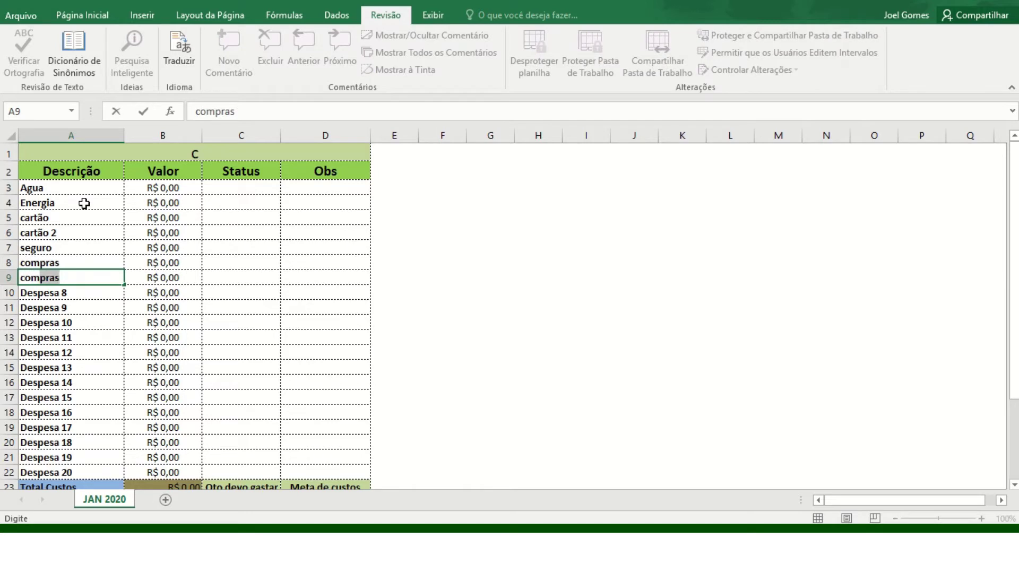
text(bustive)
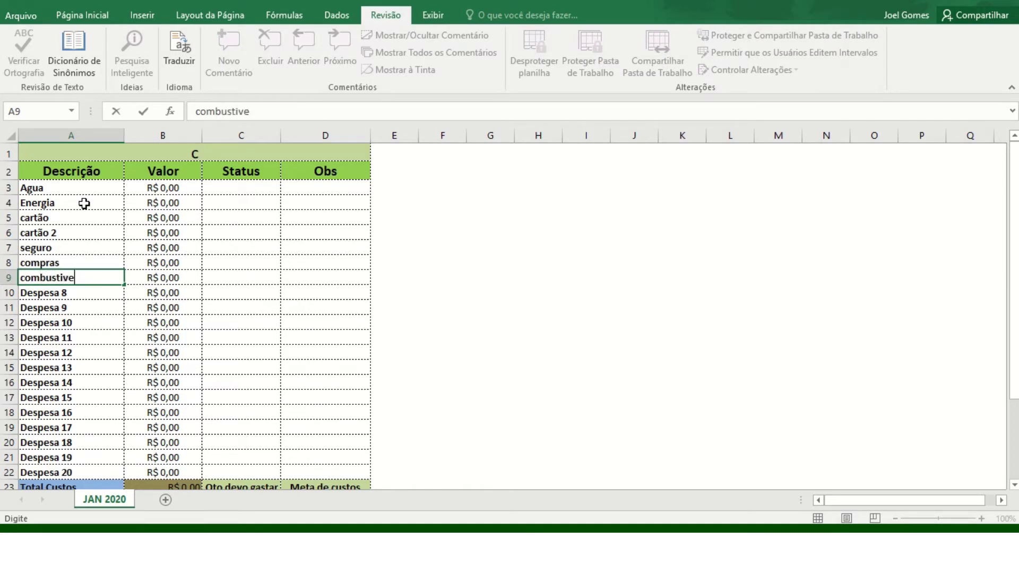
text(l)
key(Return)
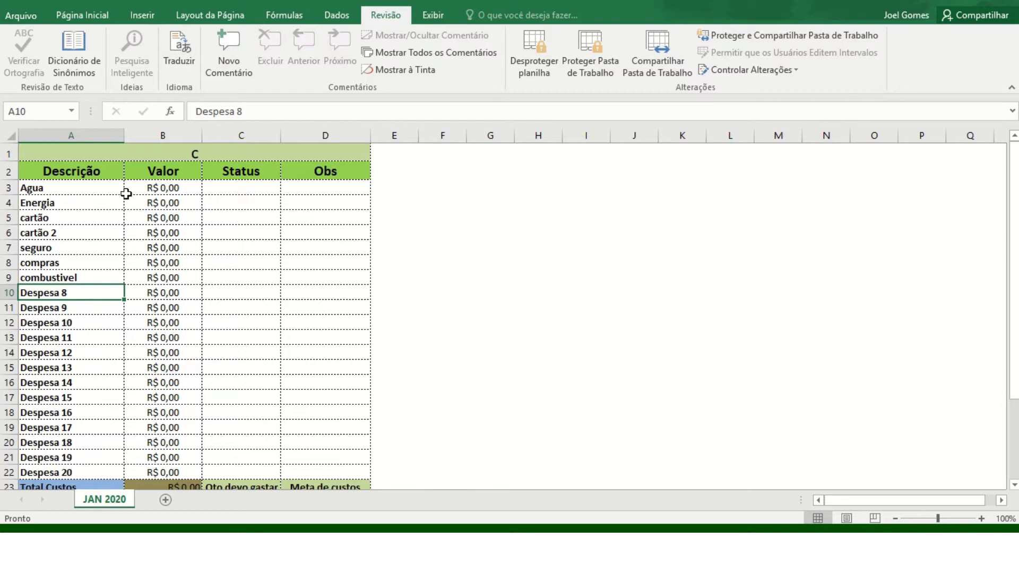
Step: Enter 120 as the Valor for Agua and 90 for Energia
click(170, 189)
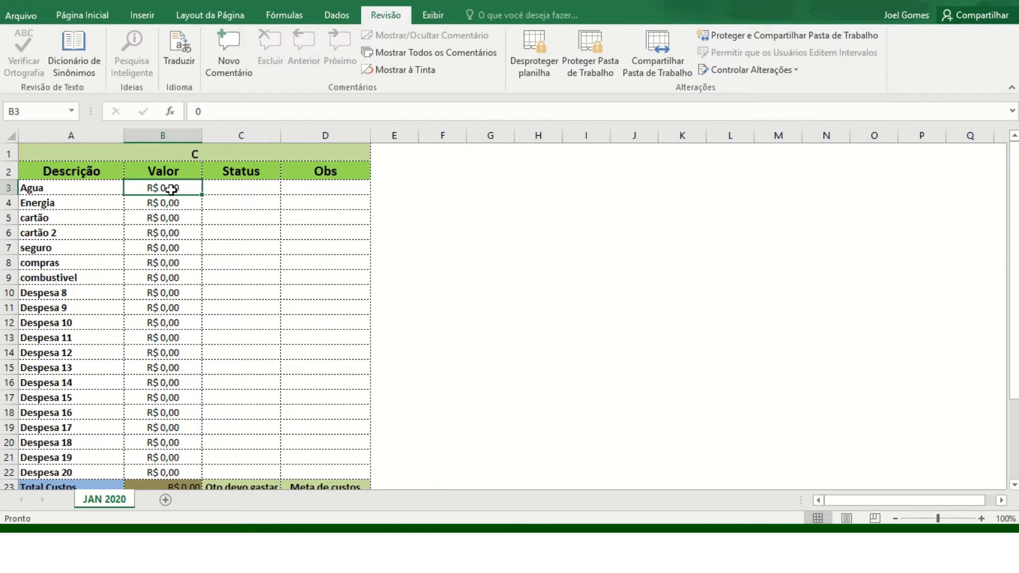
text(120)
key(Return)
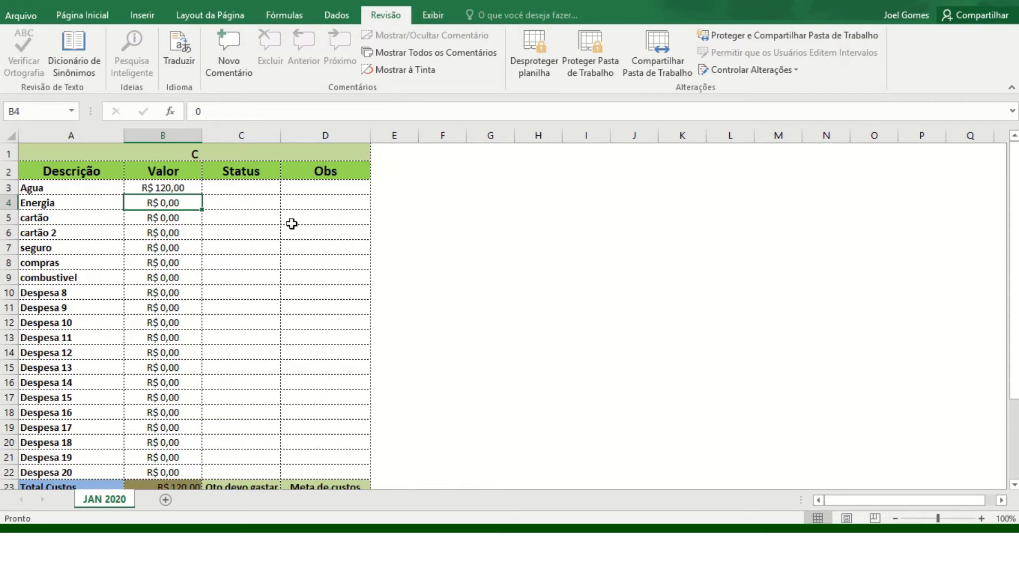
text(90)
key(Return)
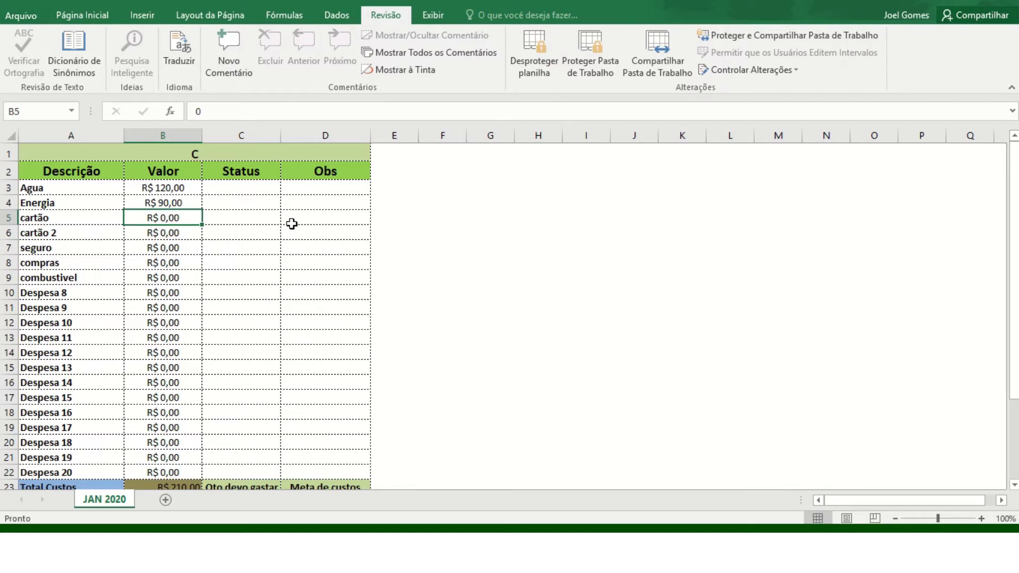
Step: Enter 680 as the Valor for cartão and 970 for cartão 2
text(680)
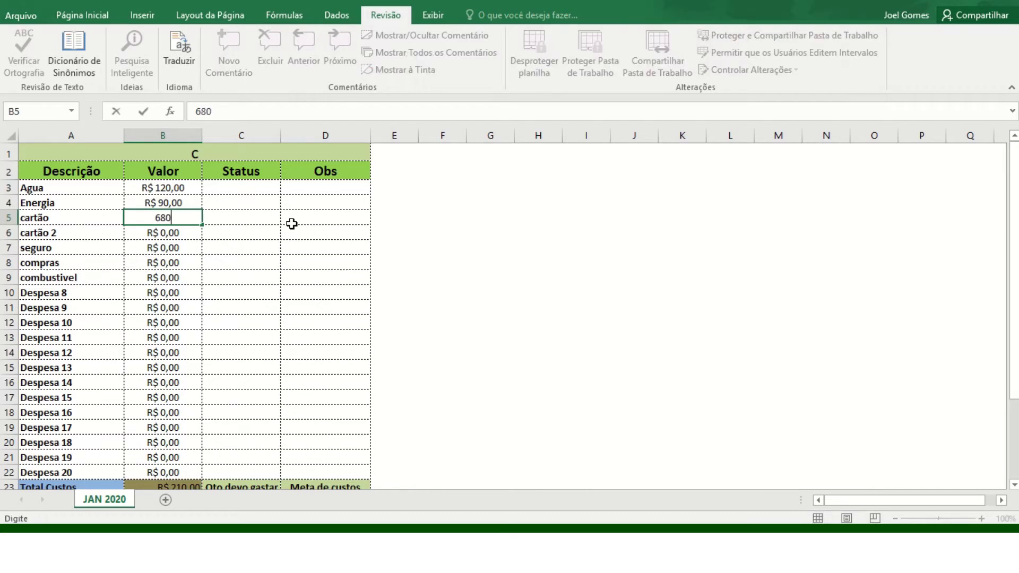
key(Return)
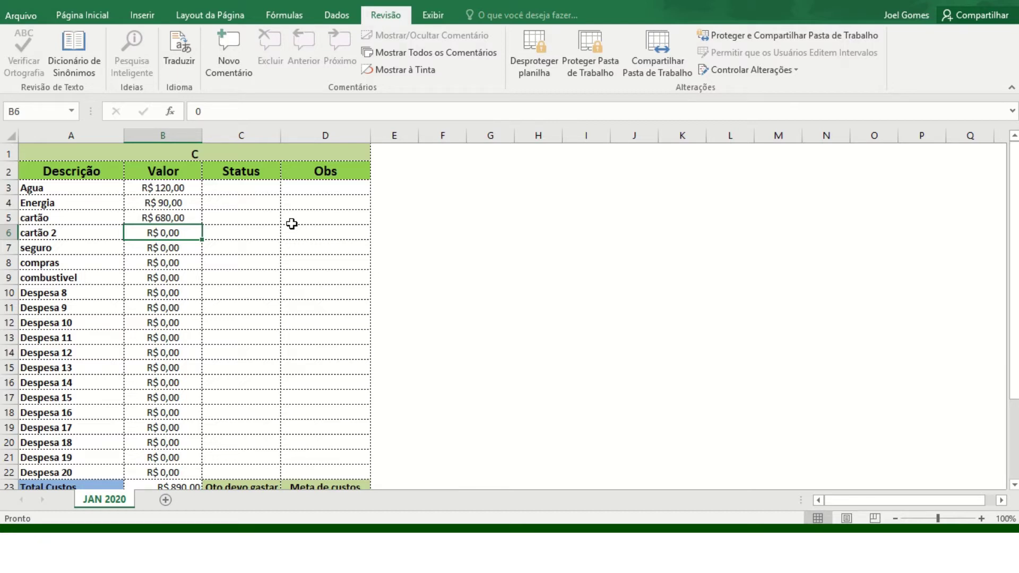
text(970)
key(Return)
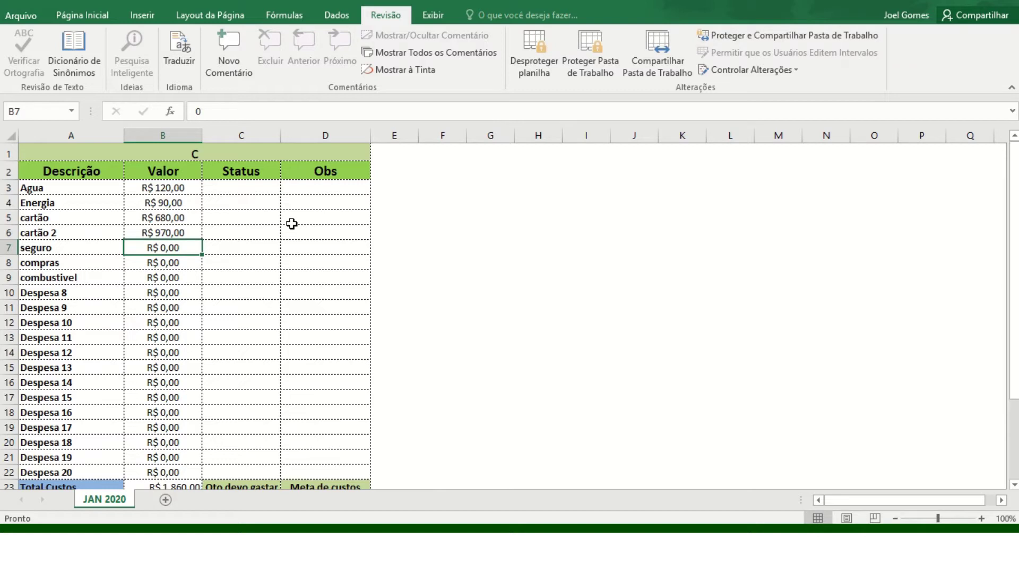
Step: Enter the Valor amounts 180 for seguro, 800 for compras and 300 for combustivel
text(180)
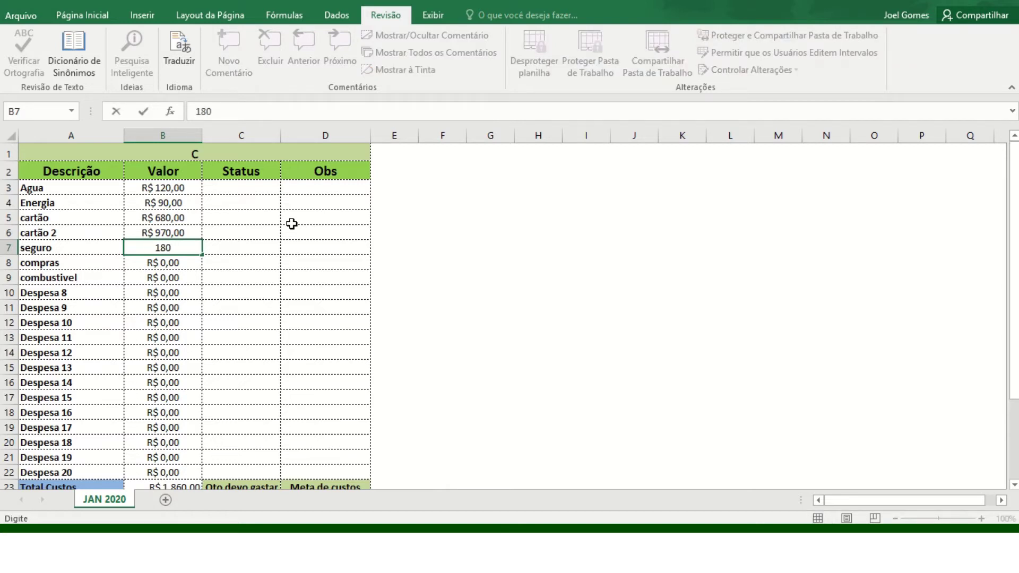
key(Return)
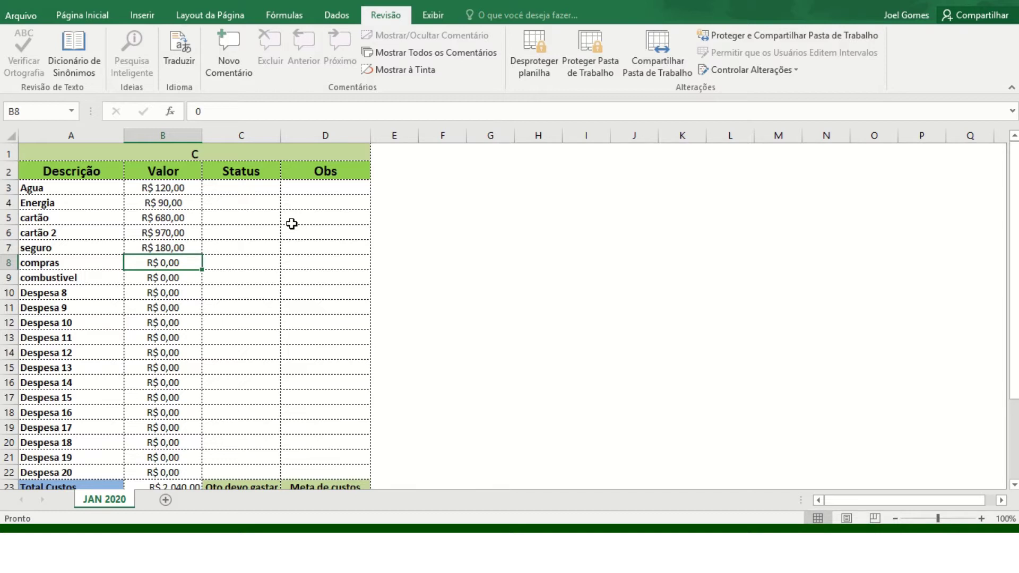
text(800)
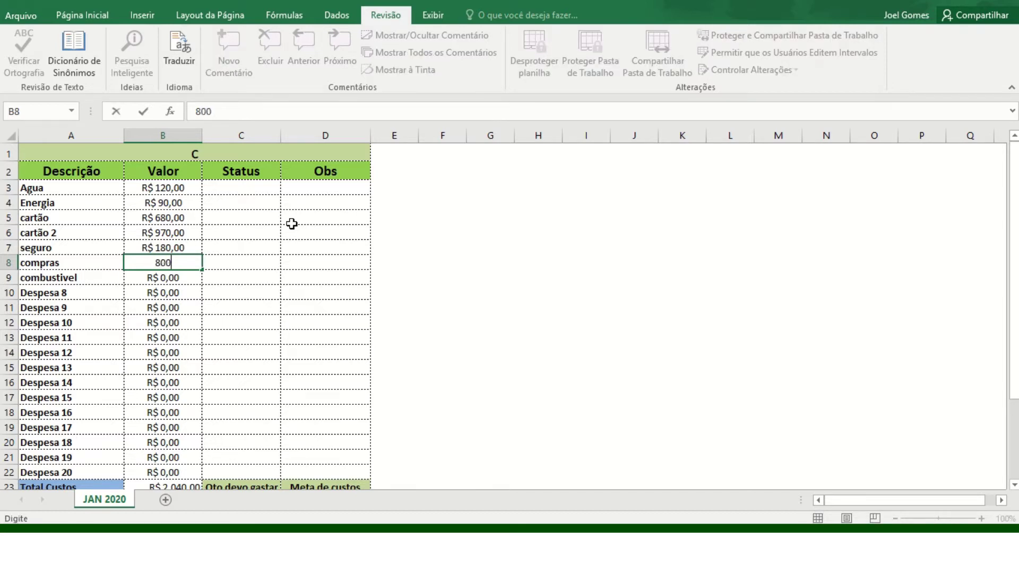
key(Return)
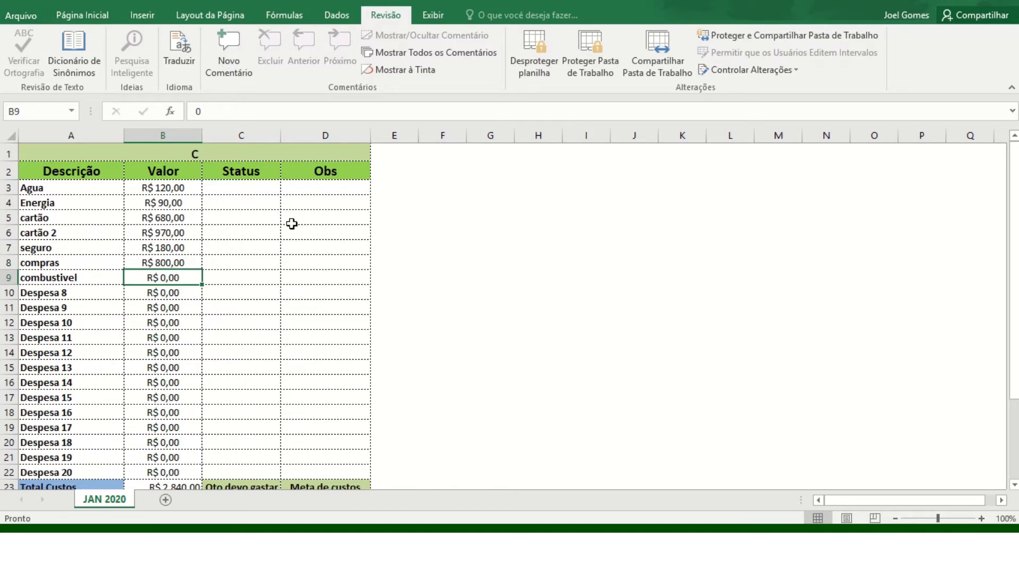
text(300)
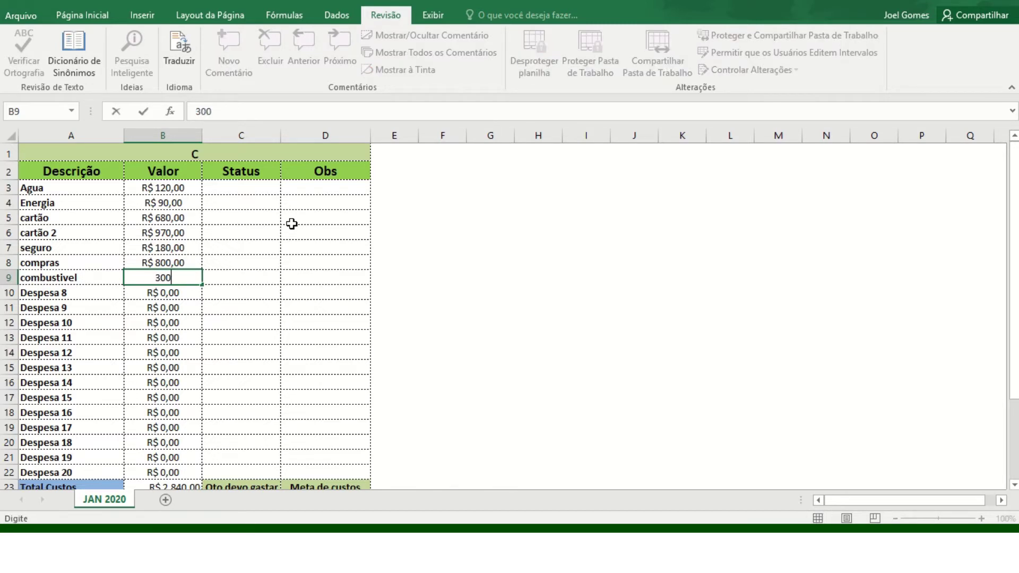
key(Return)
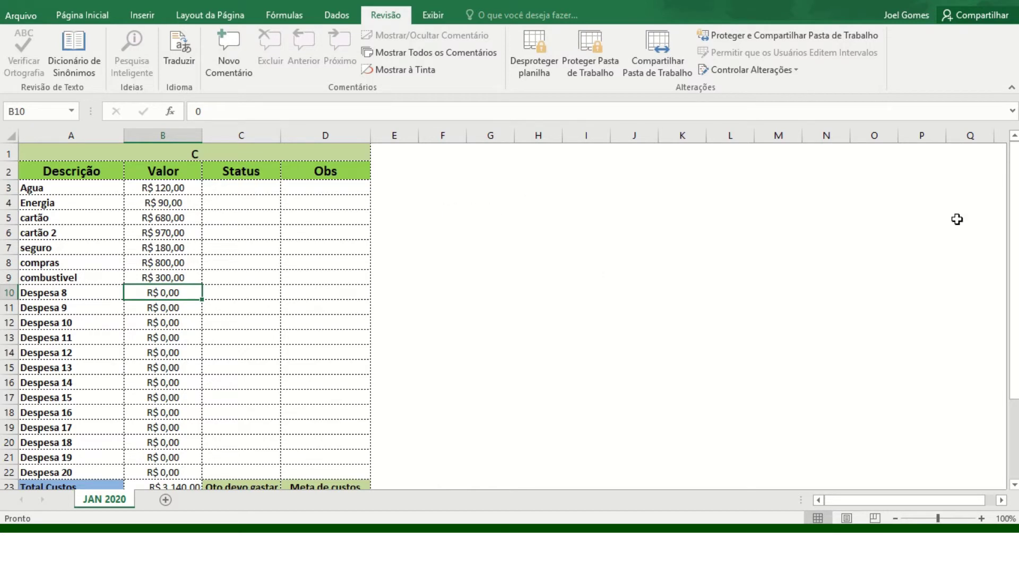
Step: Select the filled expense values B3 to B9 and compare their sum with the Total Custos row
drag(1012, 206, 1014, 274)
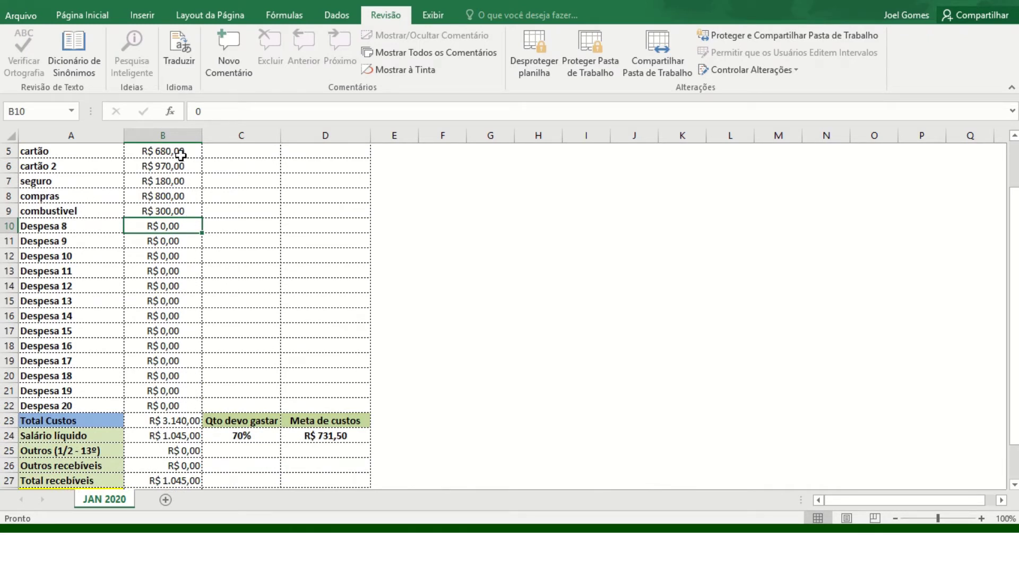
drag(181, 155, 180, 210)
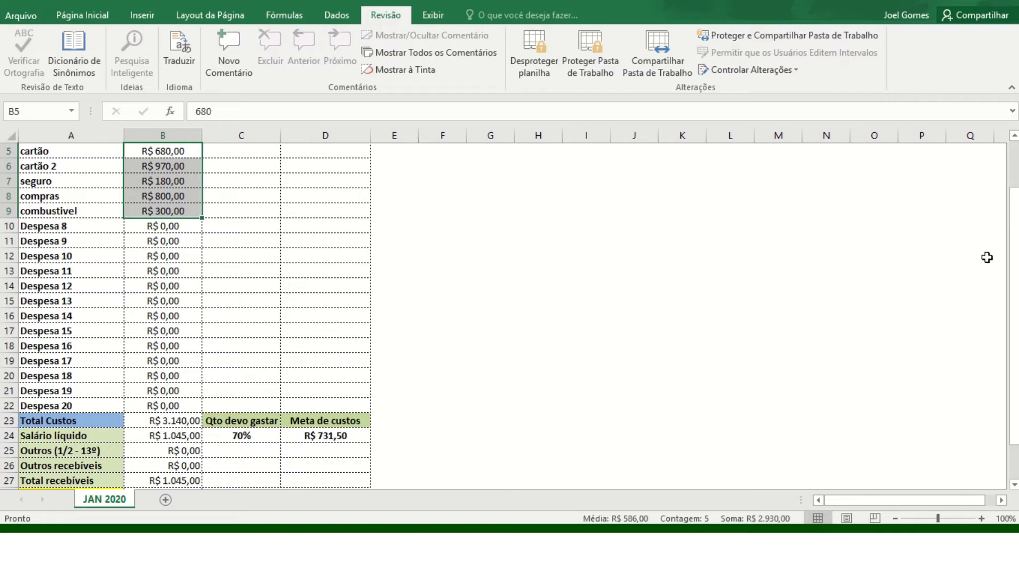
drag(1013, 270, 1011, 237)
drag(191, 170, 180, 258)
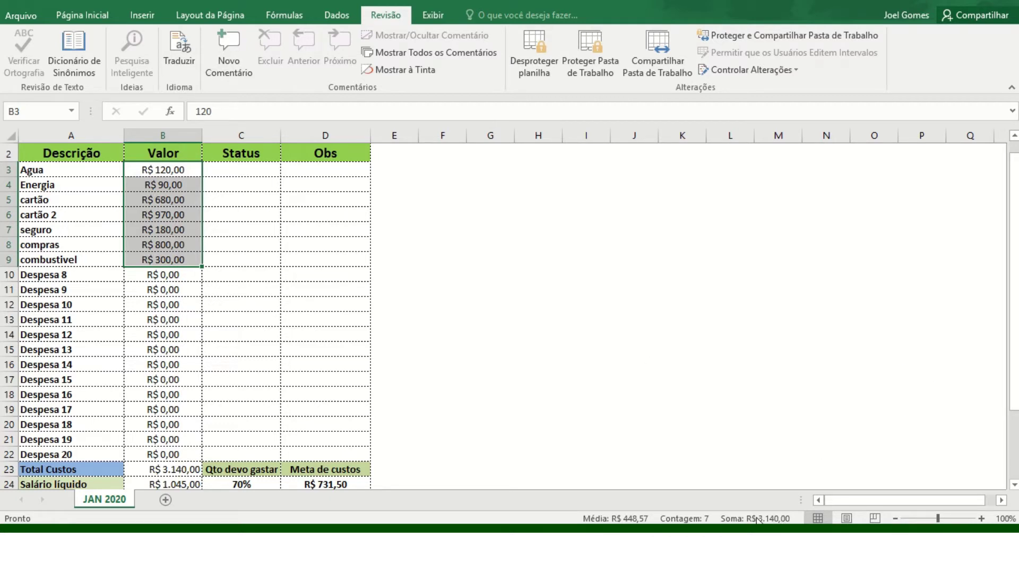
Step: Set the Salário líquido in B24 to 2800
mouse_move(1012, 288)
mouse_down()
mouse_move(1014, 320)
mouse_move(1014, 290)
mouse_up()
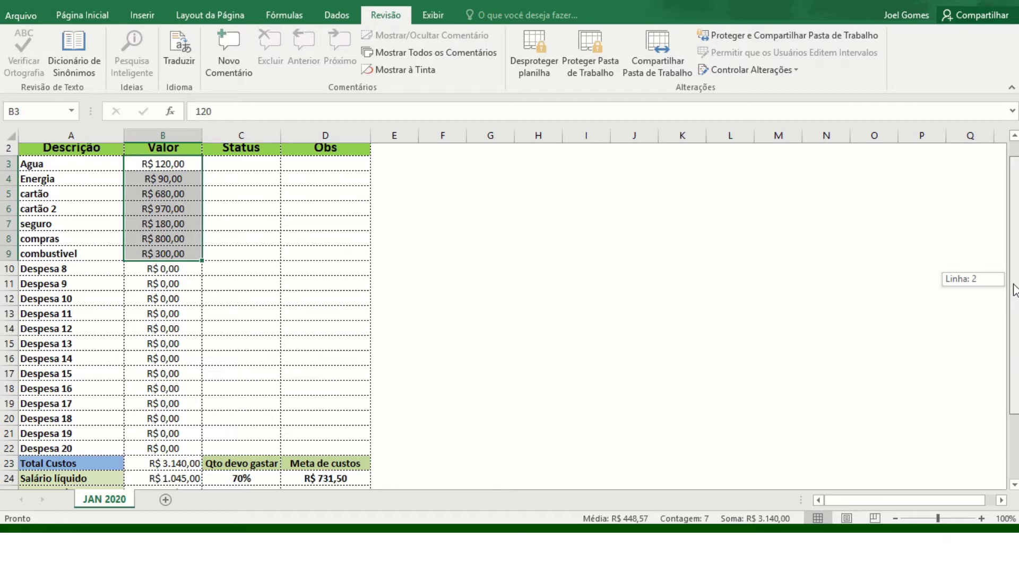
drag(1015, 289, 1000, 361)
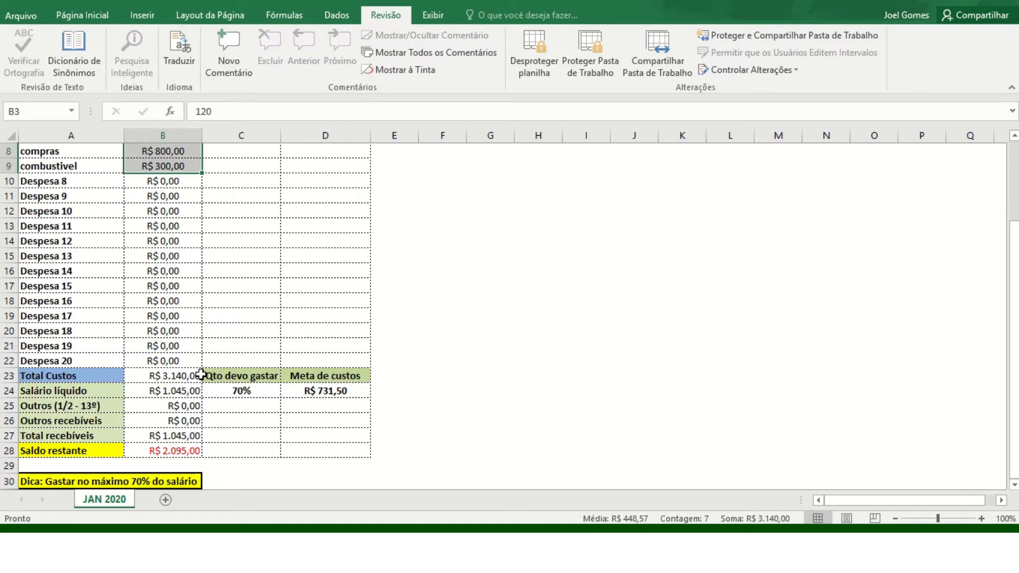
click(172, 391)
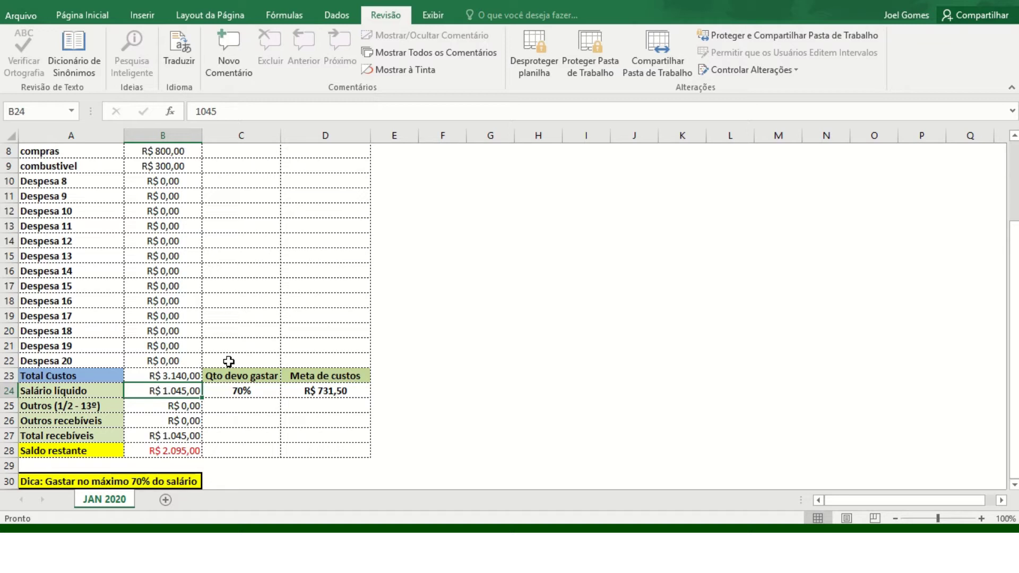
text(2800)
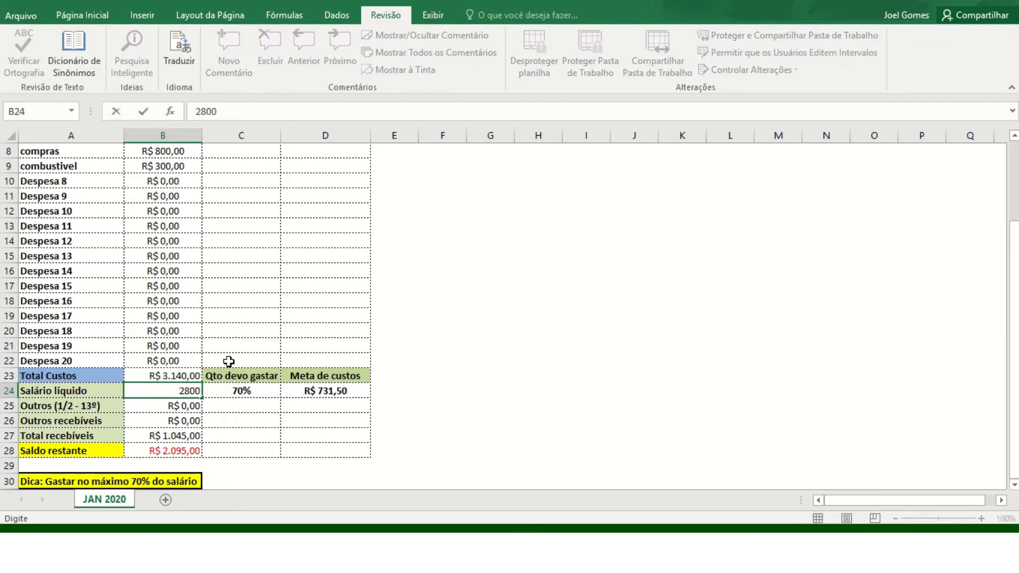
key(Return)
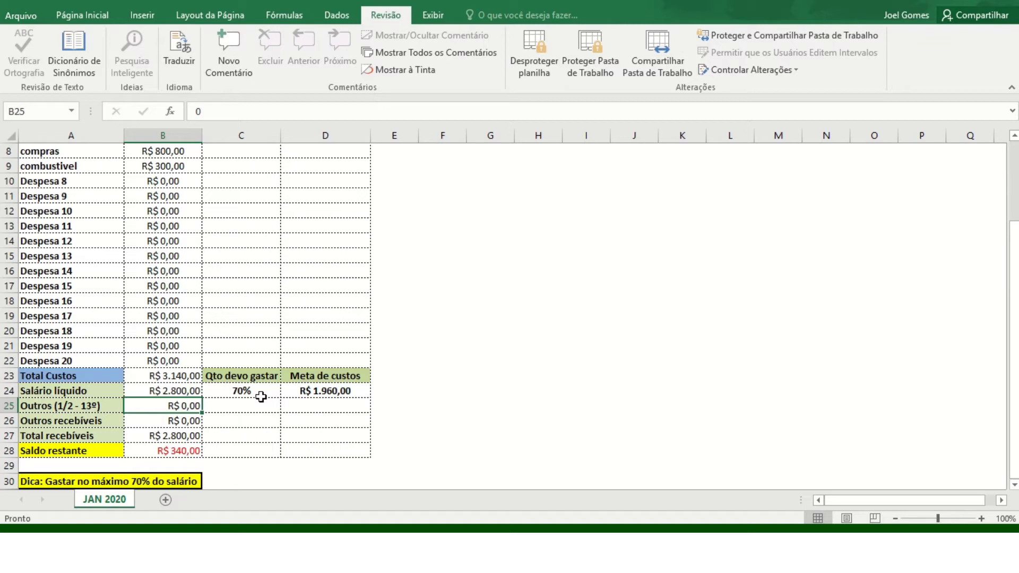
Step: Set the Outros (1/2 - 13º) income in B25 to 2200
click(170, 393)
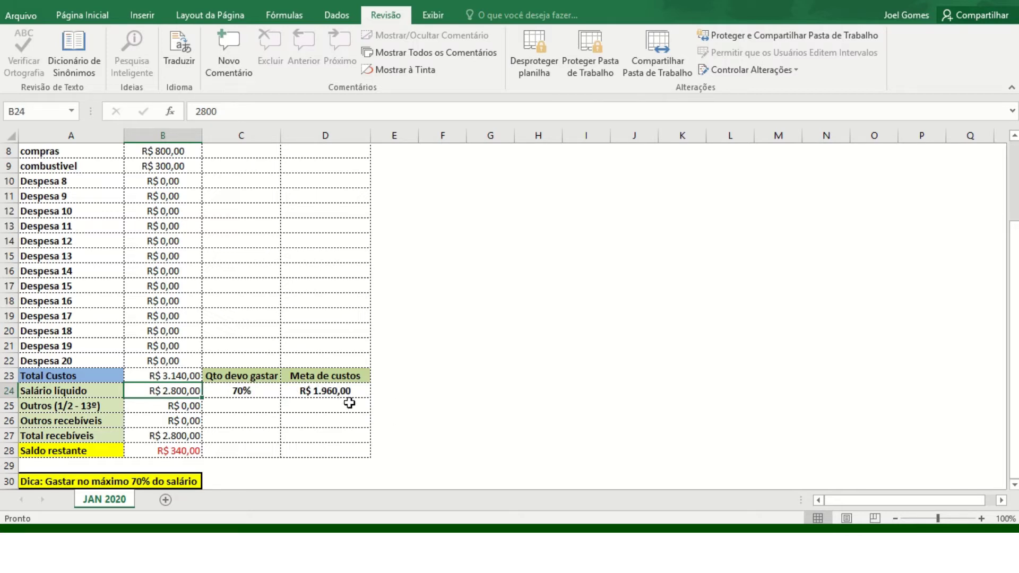
click(183, 405)
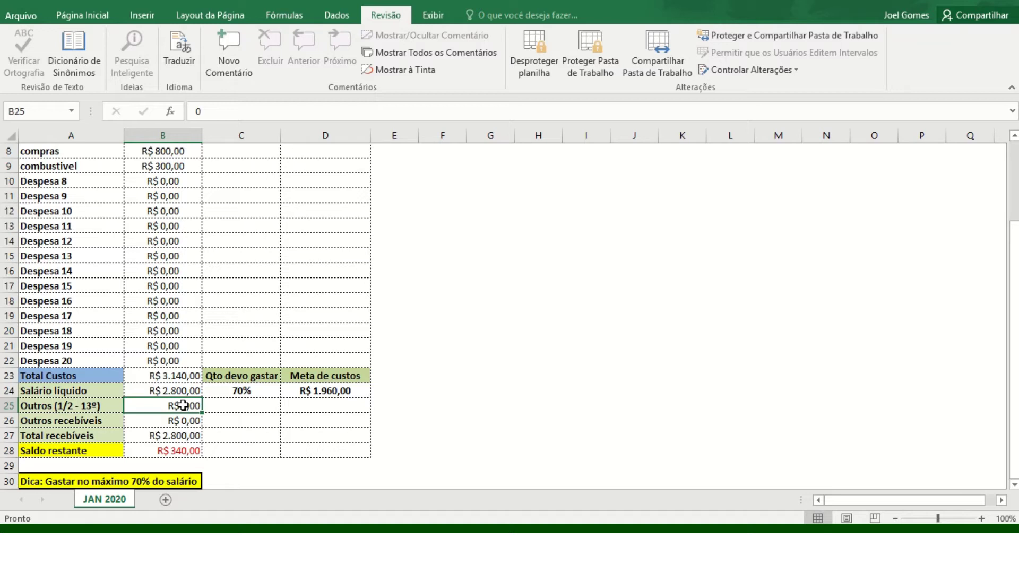
text(10)
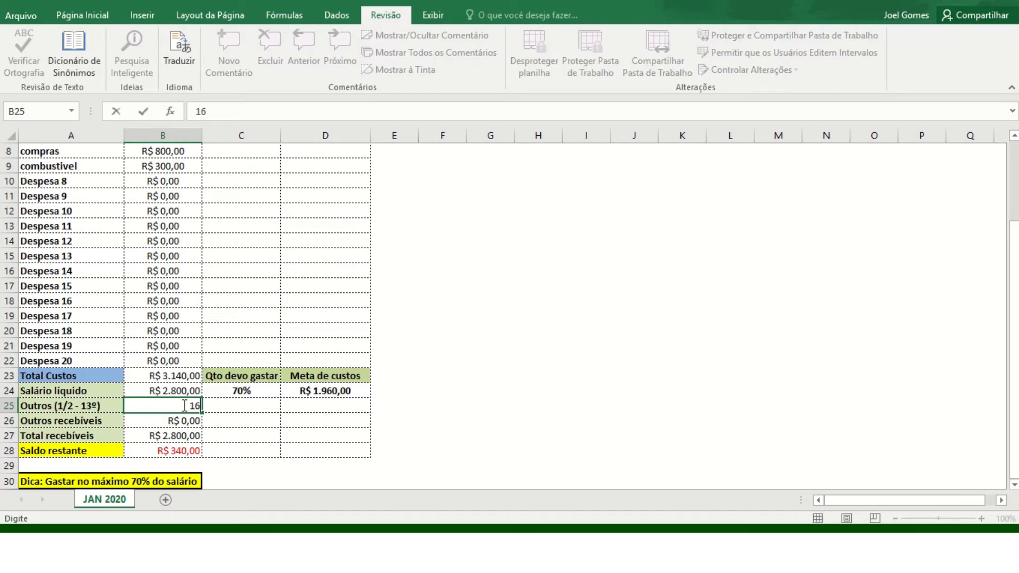
key(BackSpace)
key(BackSpace)
text(2.2)
text(00)
key(Return)
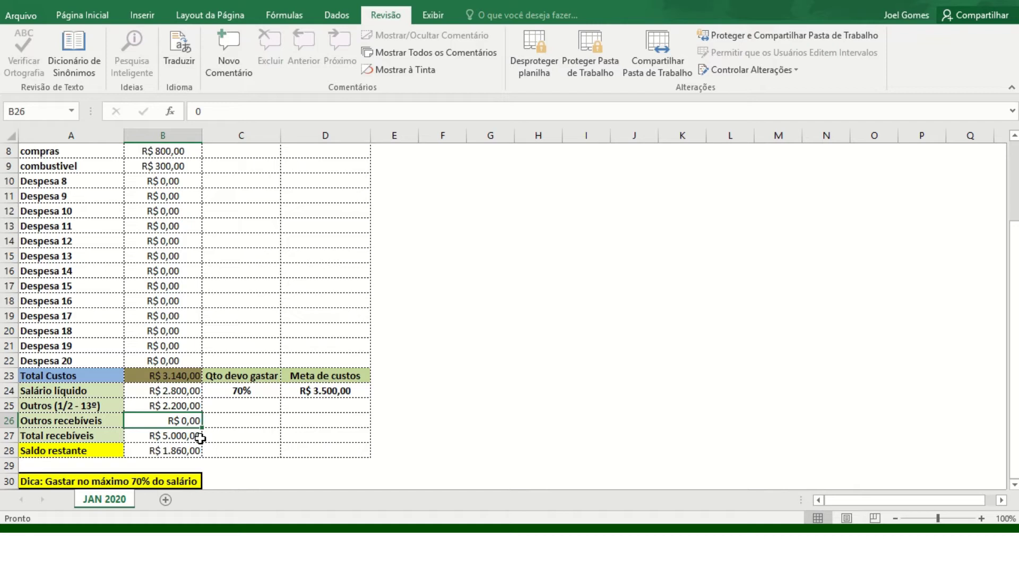
Step: Set Outros recebíveis in B26 to 1500 and review the income entries in B24 to B26
text(1500)
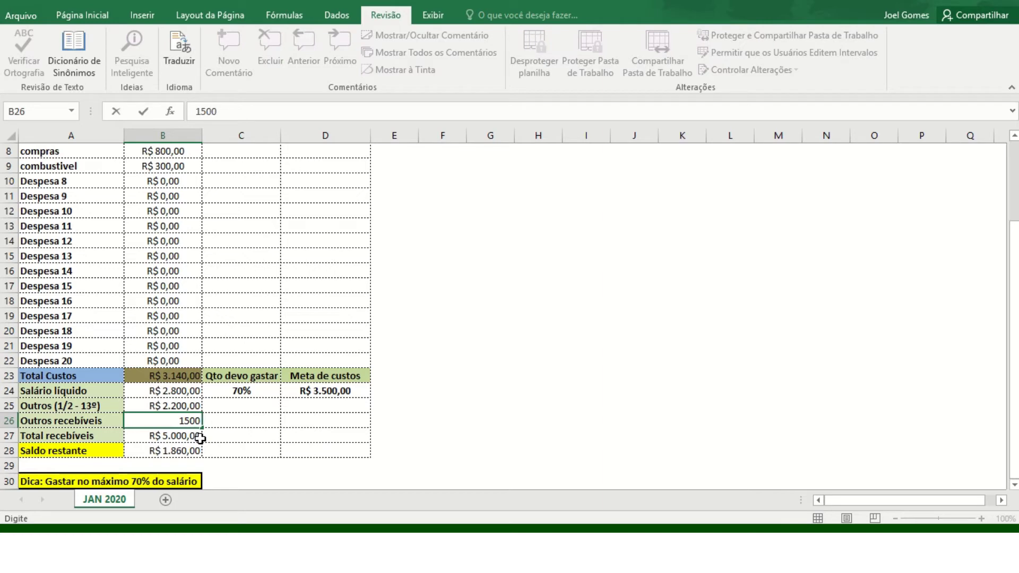
key(ctrl+Home)
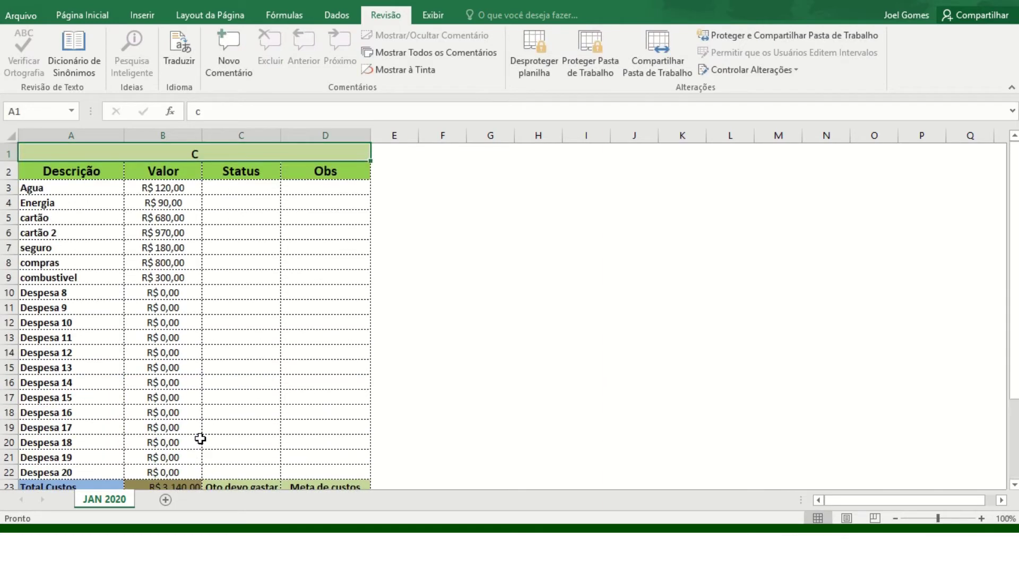
drag(1014, 242, 1013, 322)
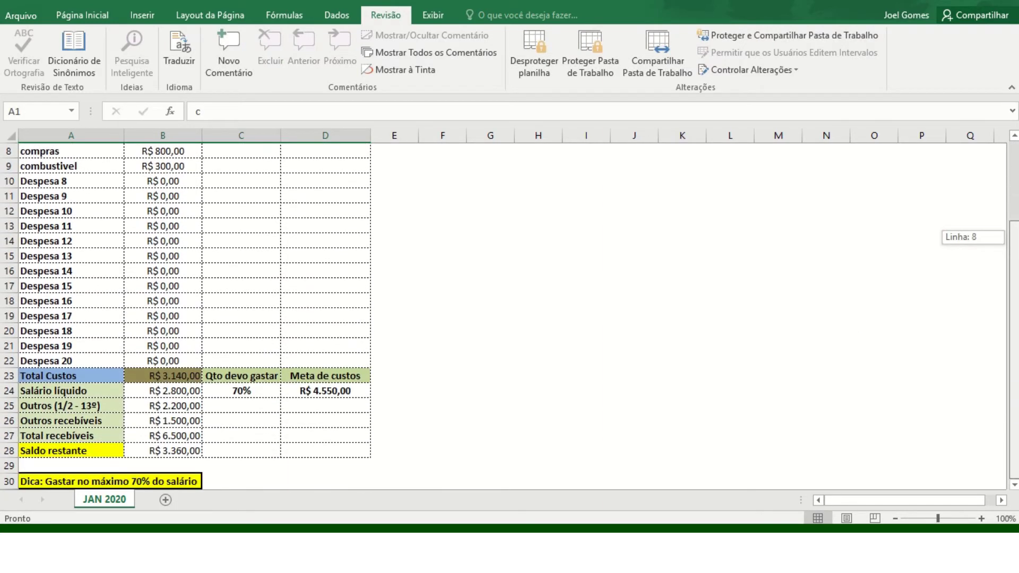
click(182, 393)
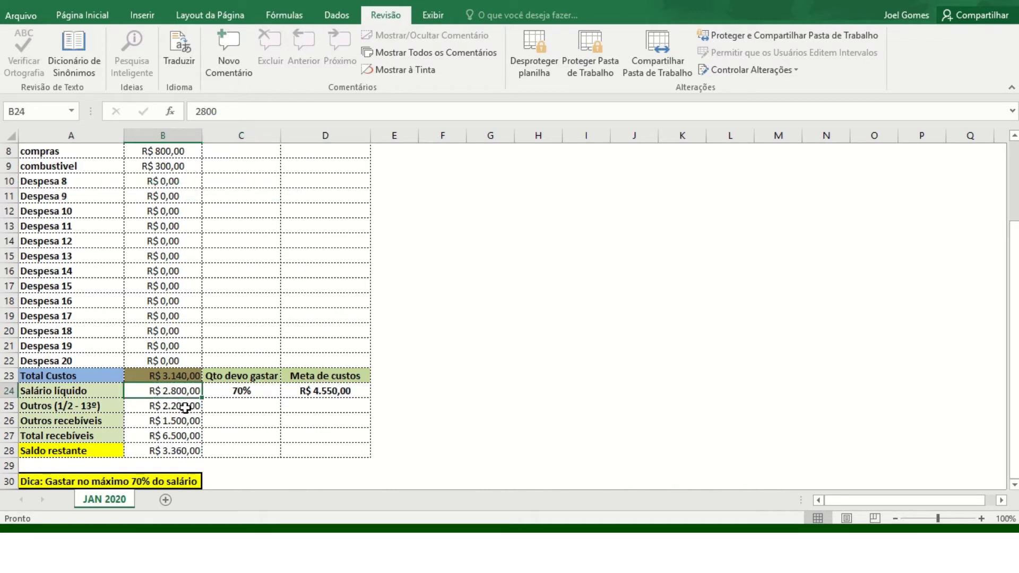
click(185, 407)
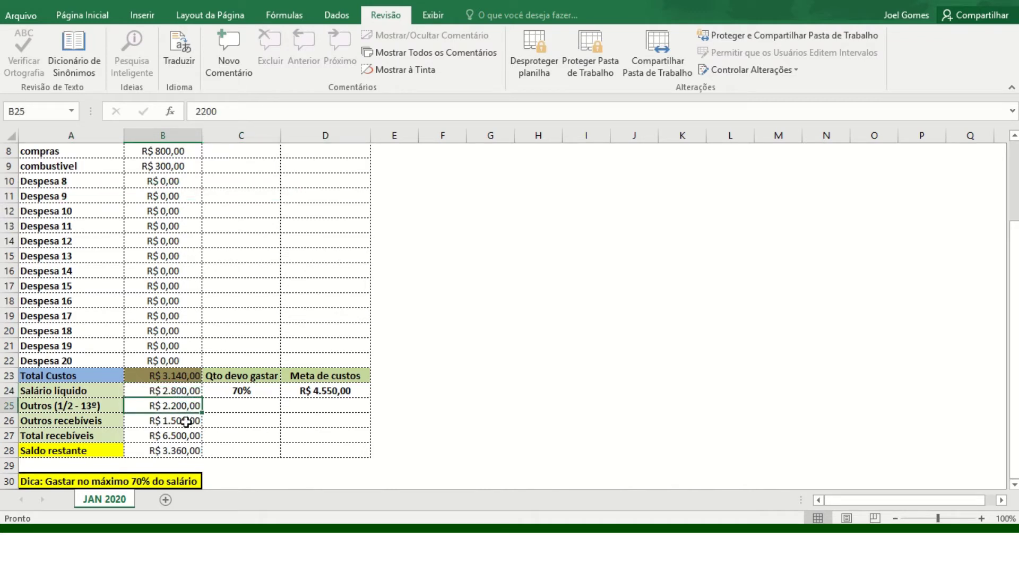
click(186, 422)
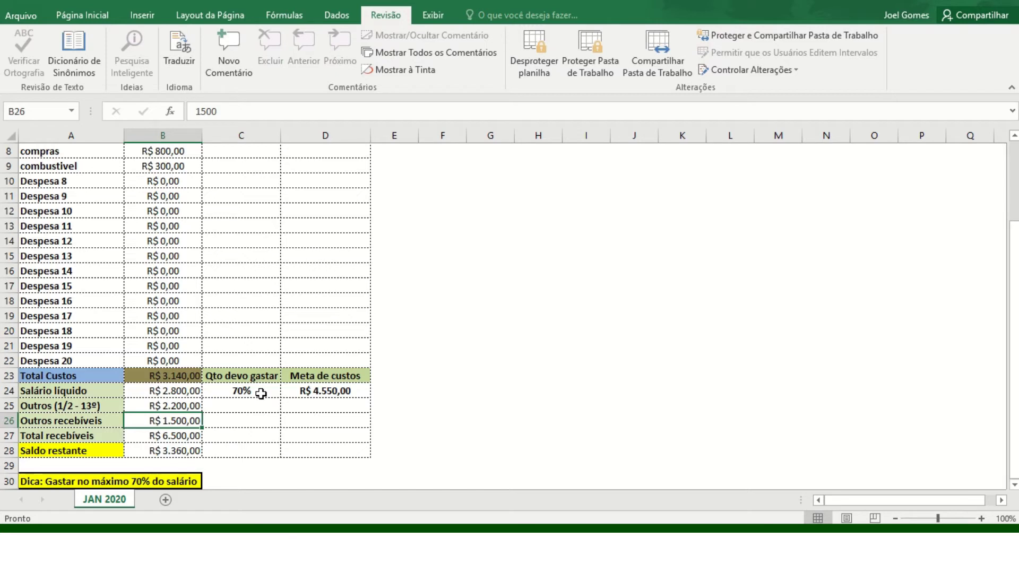
Step: Enter the Valor amounts 500 for Despesa 10 and 220 for Despesa 11
click(165, 208)
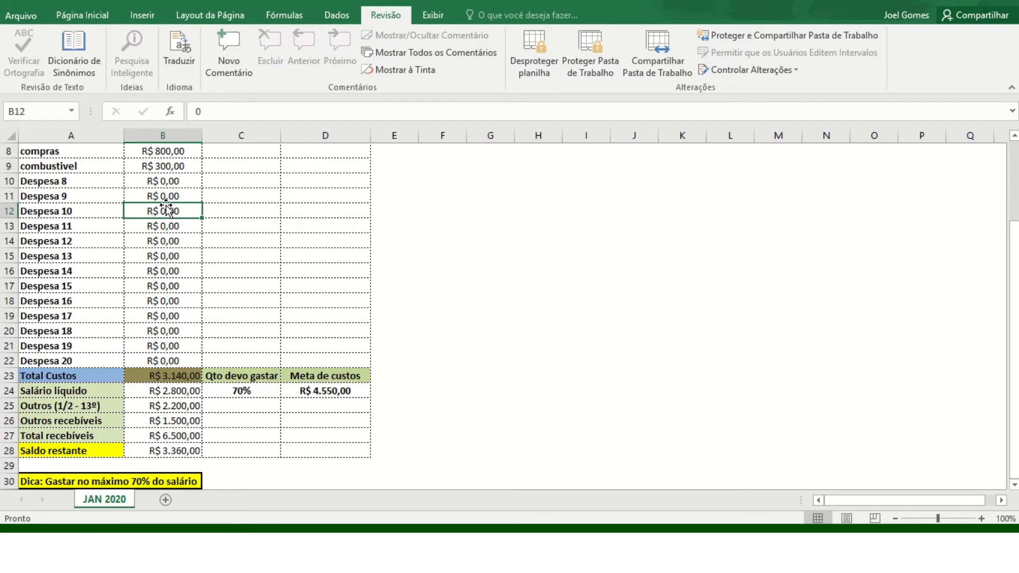
text(500)
key(Return)
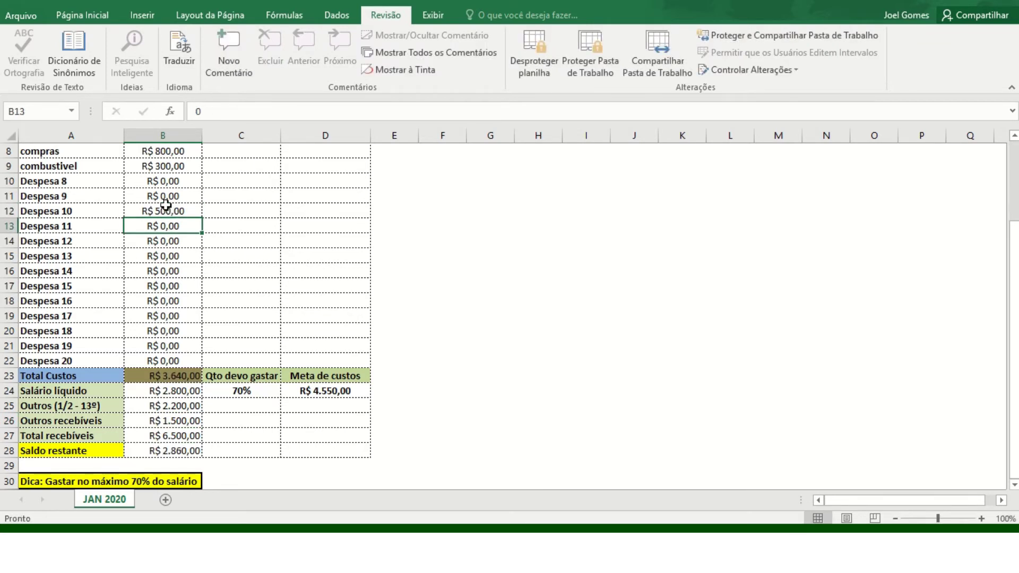
text(220)
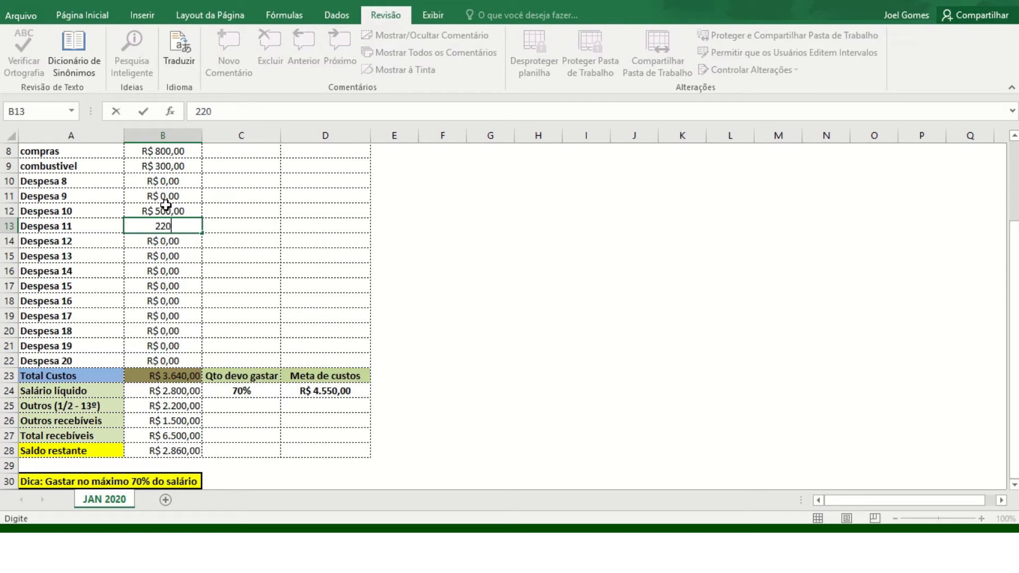
key(Return)
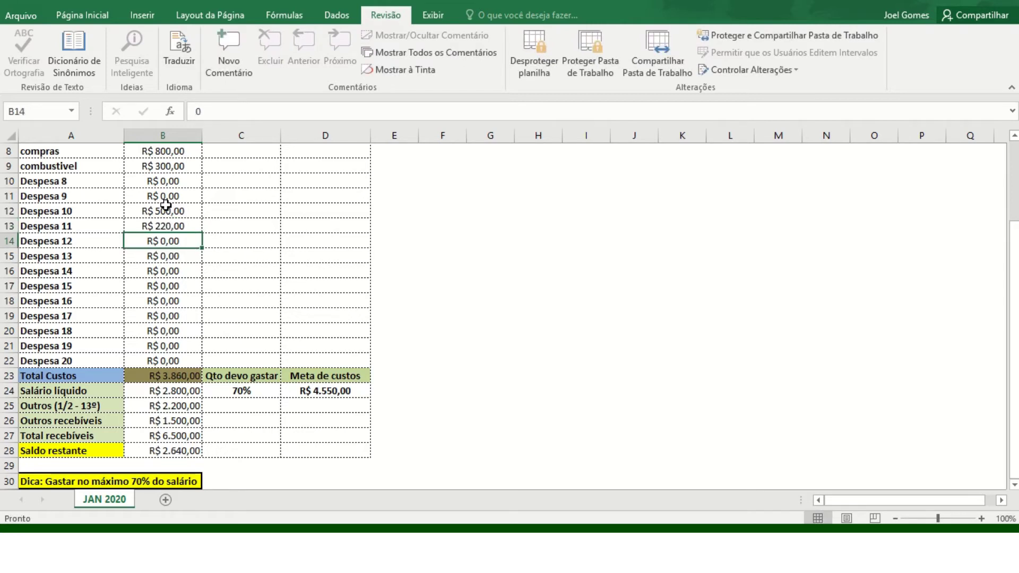
Step: Enter the Valor amounts 45 for Despesa 12, 90 for Despesa 13 and 150 for Despesa 14
text(45)
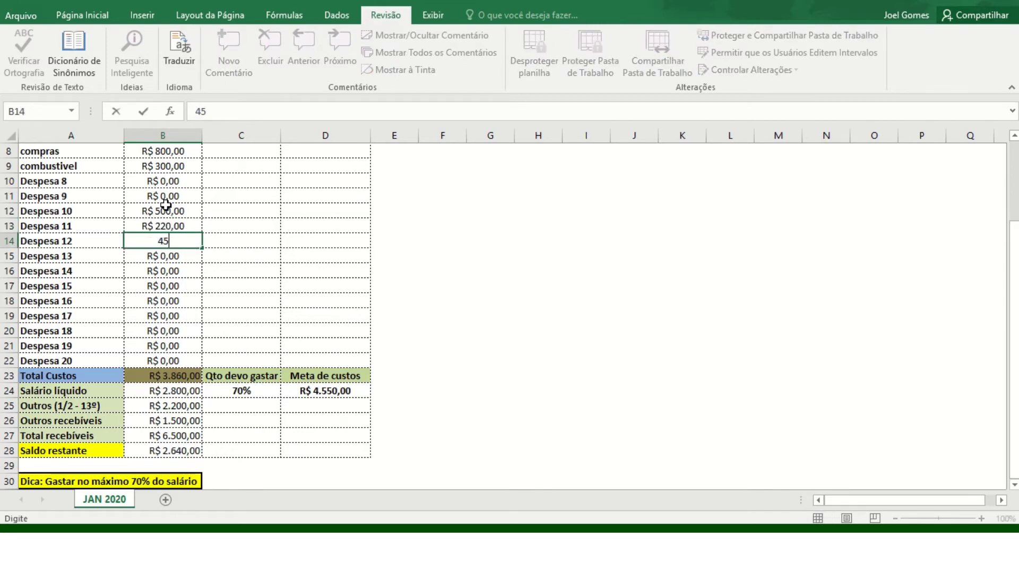
key(Return)
text(90)
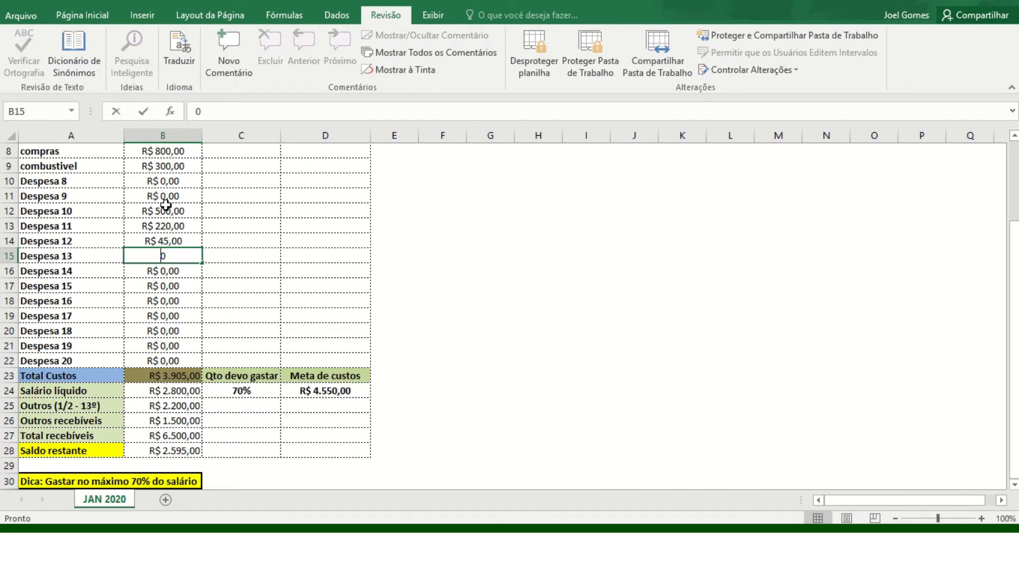
key(Return)
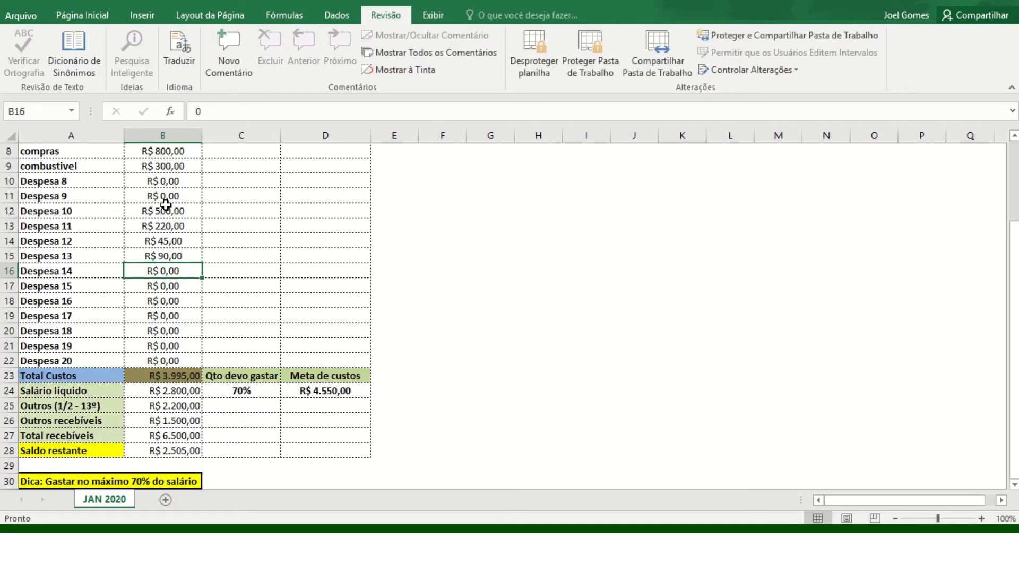
text(150)
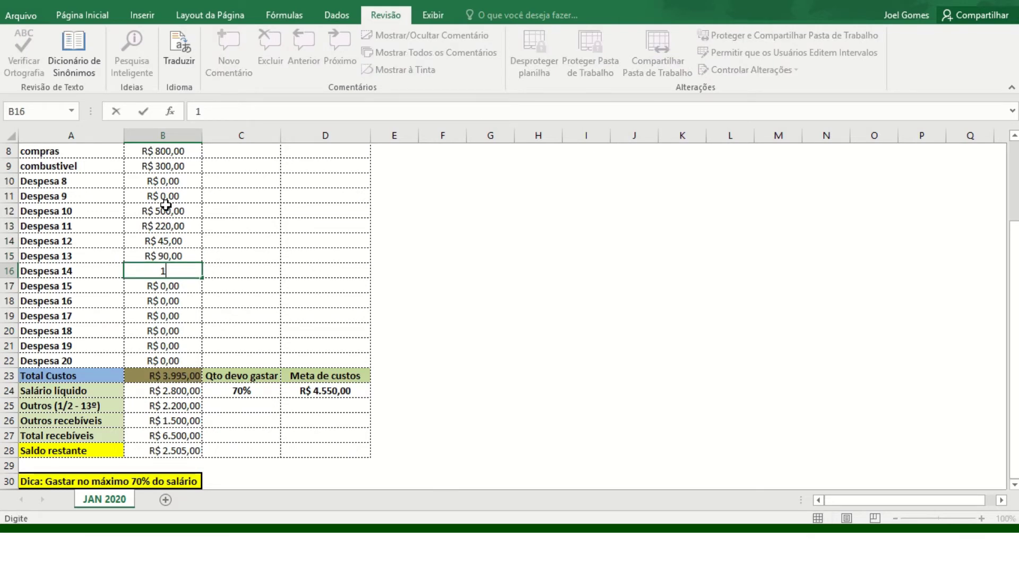
key(Return)
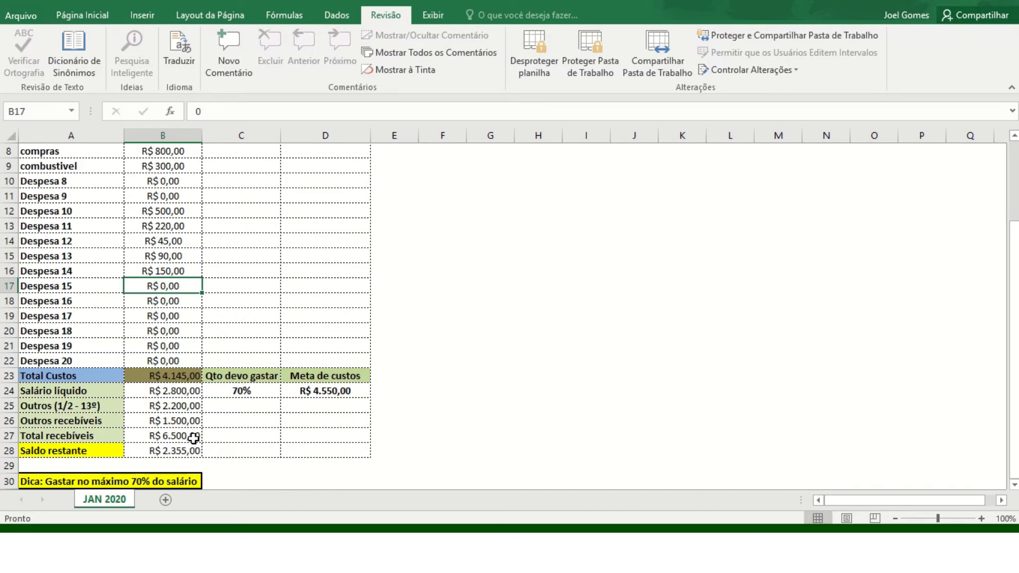
Step: Set the Qto devo gastar percentage in C24 to 80%
click(266, 395)
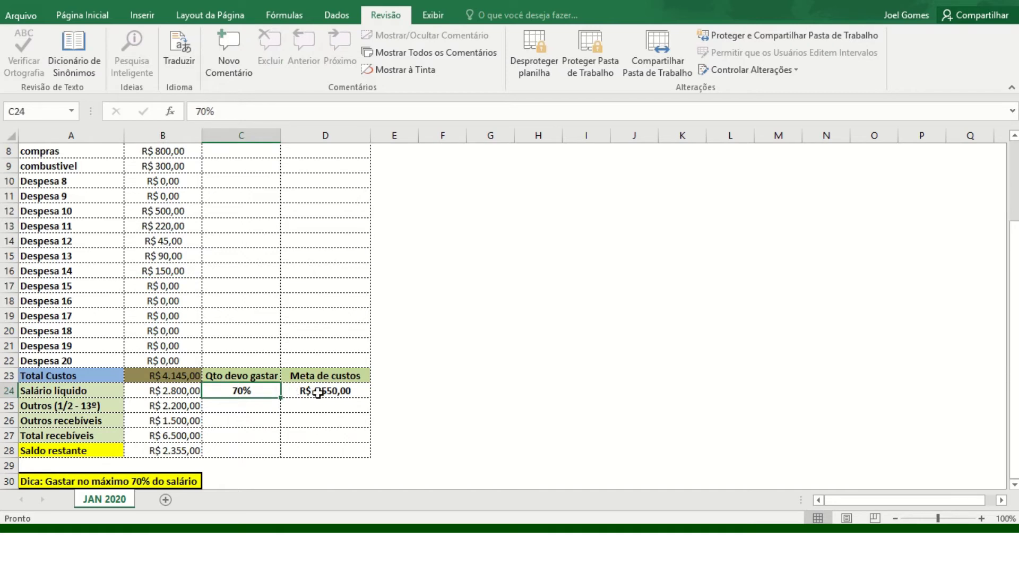
click(275, 417)
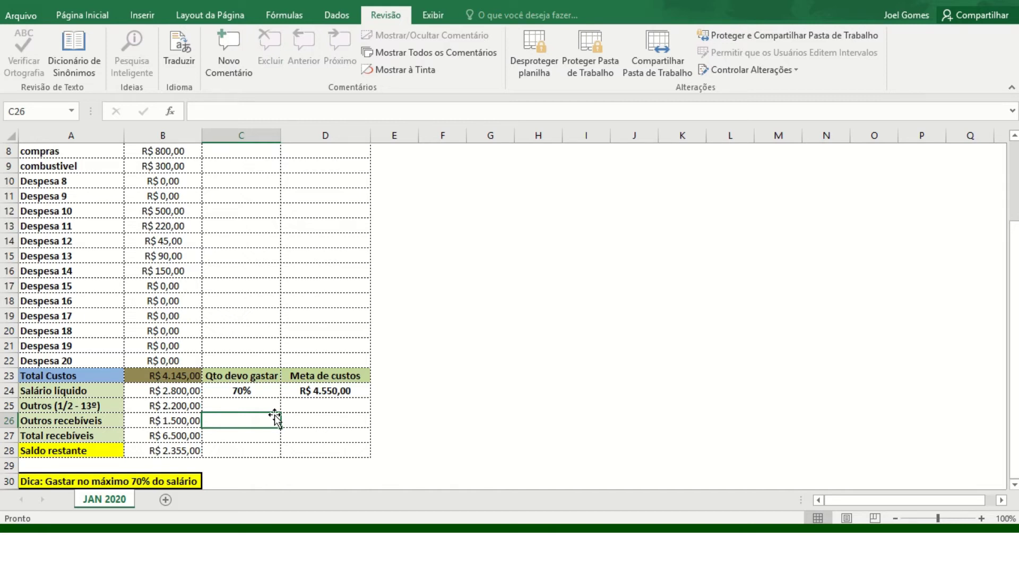
click(258, 389)
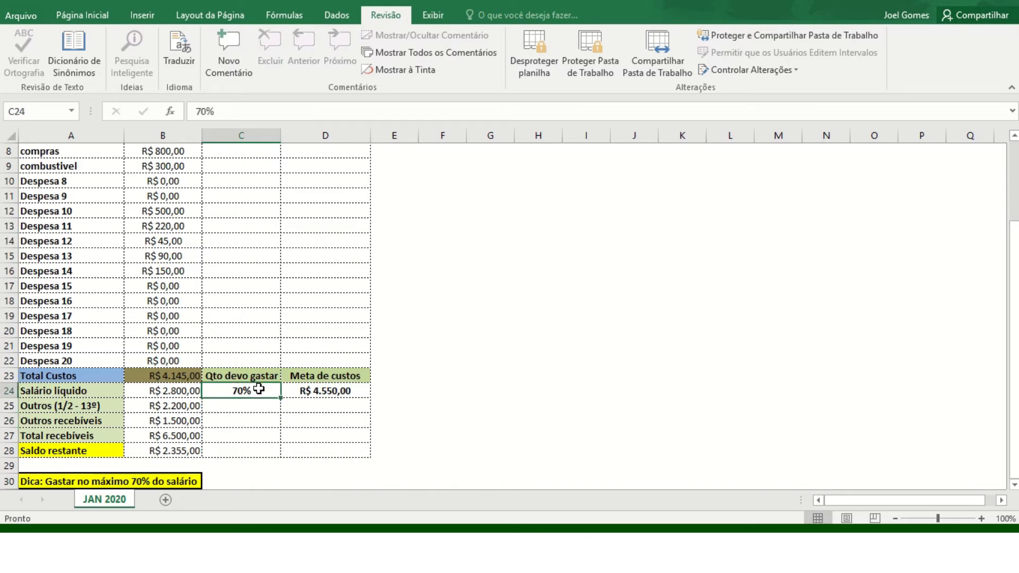
text(80)
key(Return)
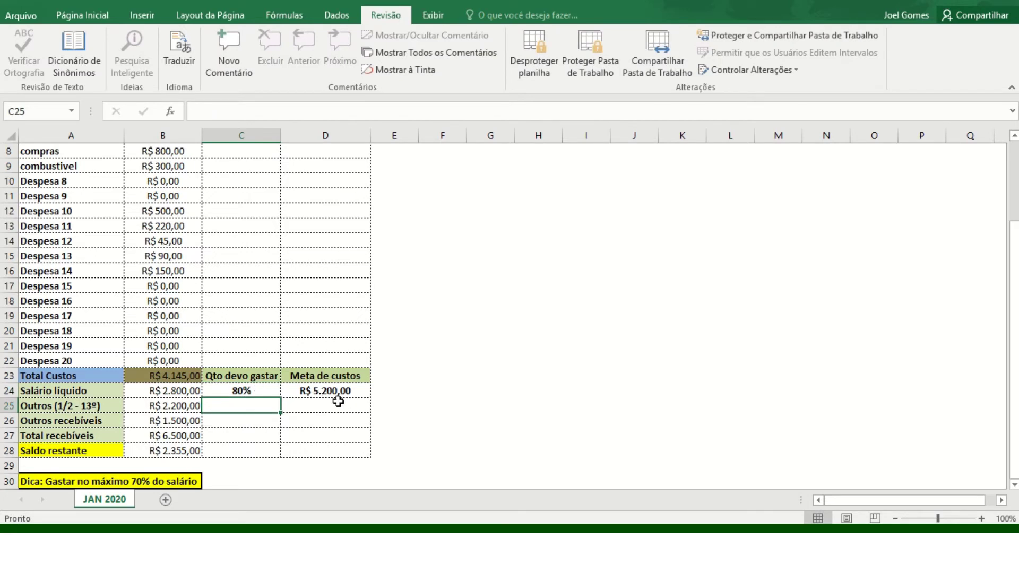
Step: Try 50% as the Qto devo gastar percentage in C24 and restore it to 70%
click(267, 390)
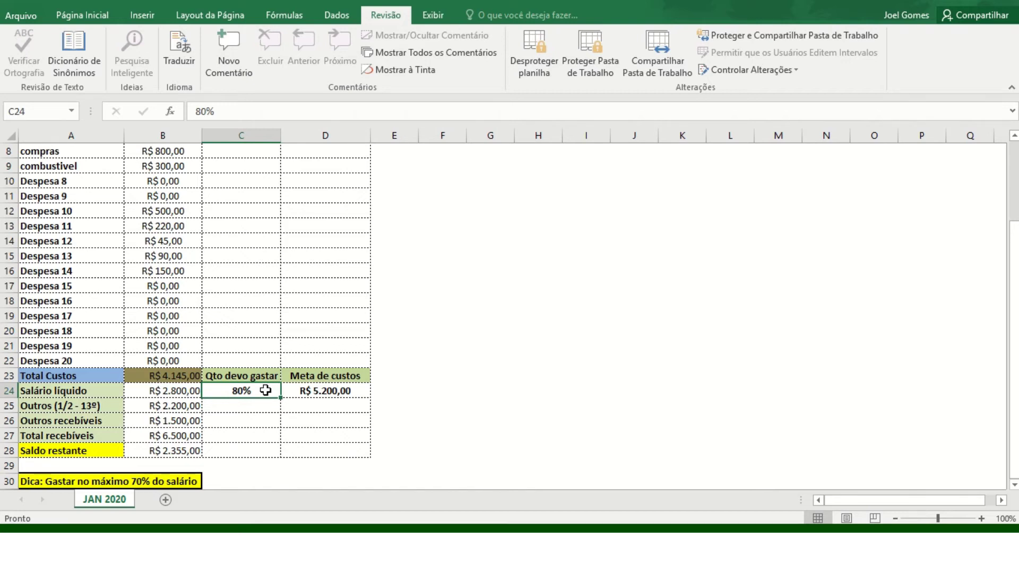
text(50)
key(Return)
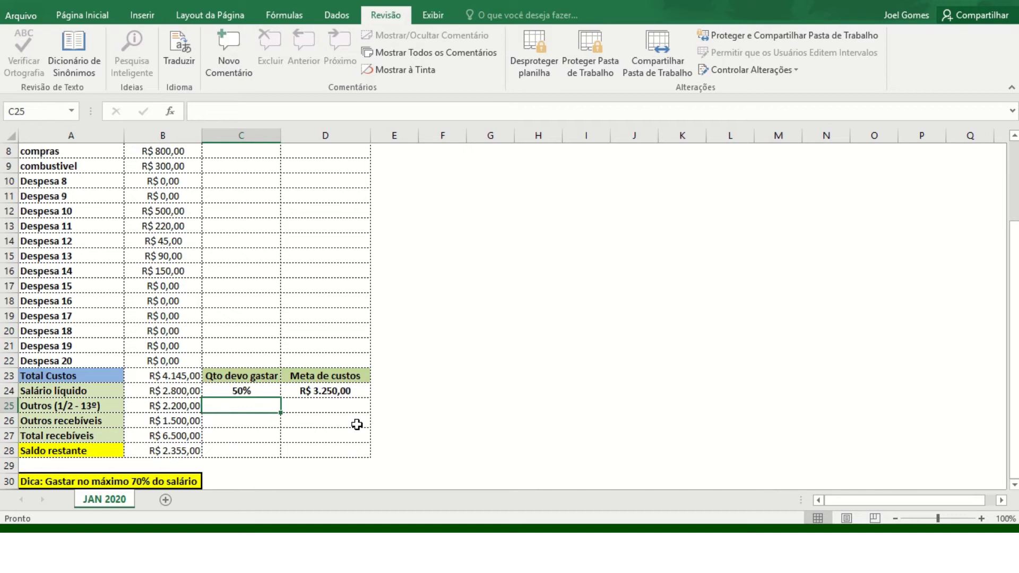
click(263, 392)
text(70)
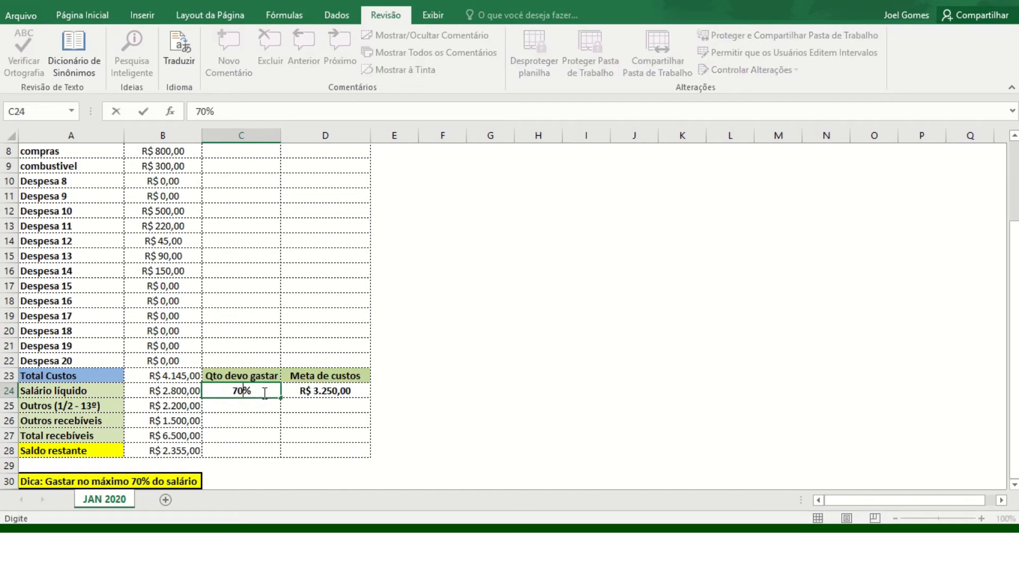
key(Return)
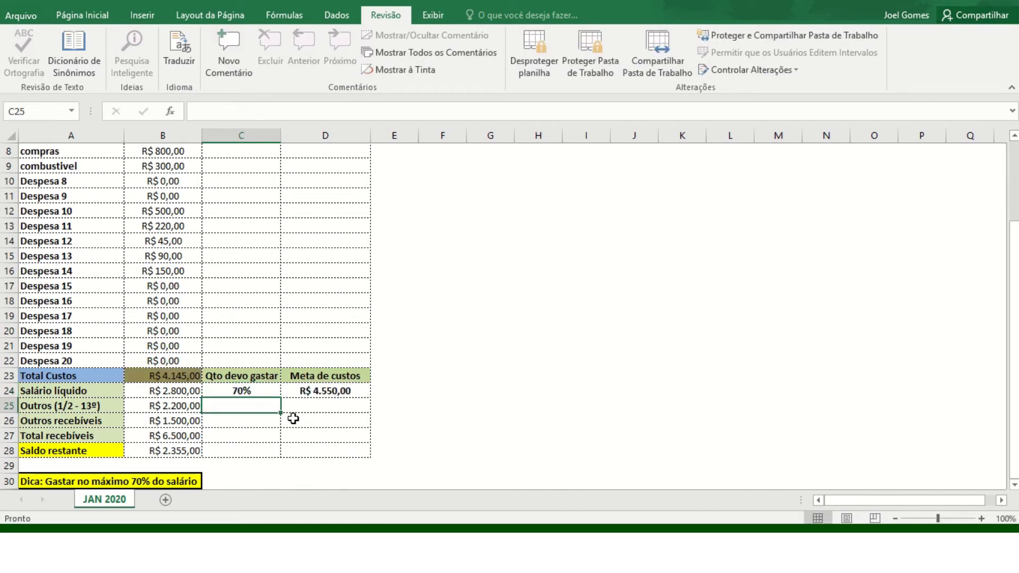
Step: Set the Salário líquido in B24 to 1045
click(187, 393)
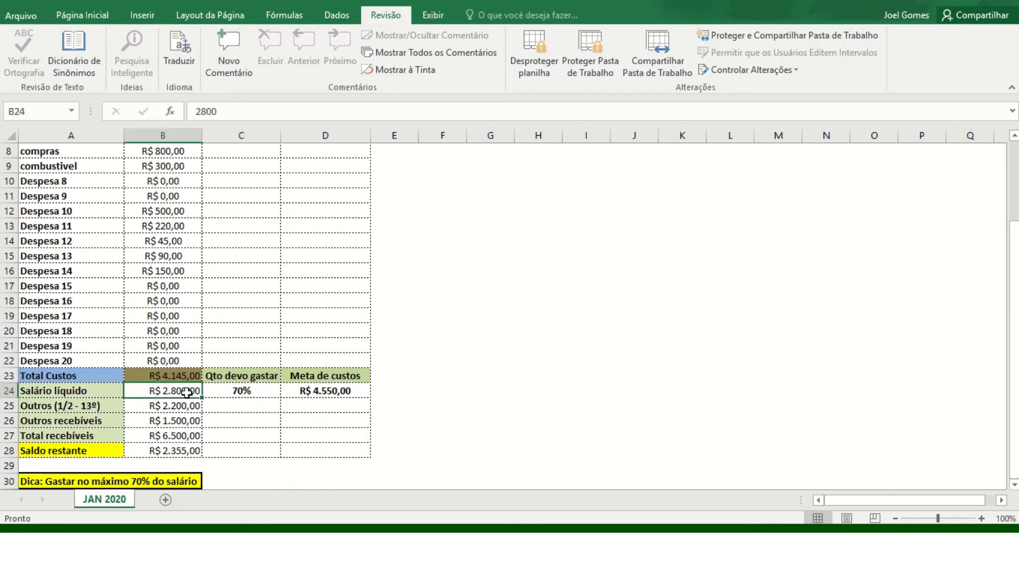
text(1045)
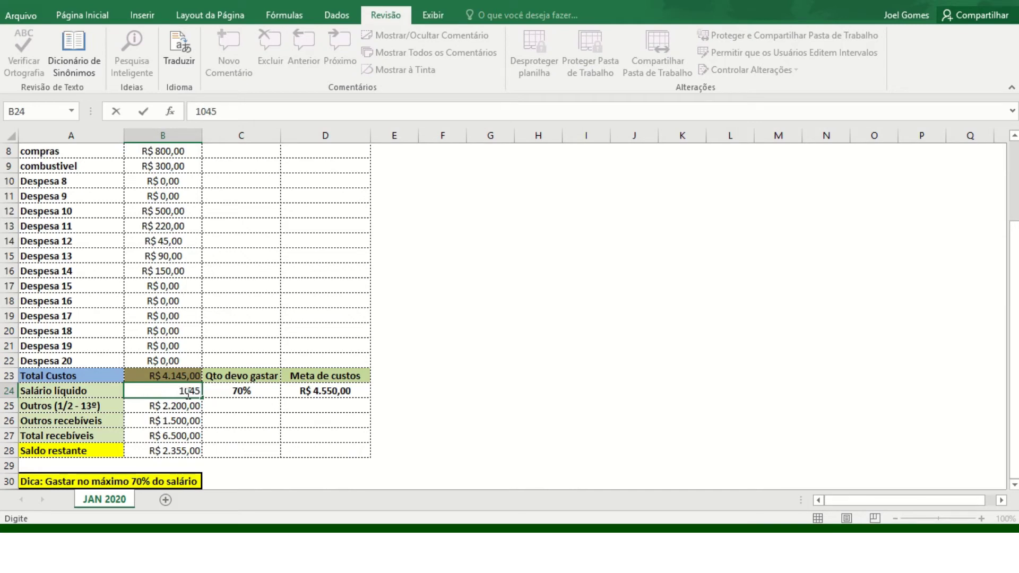
key(Return)
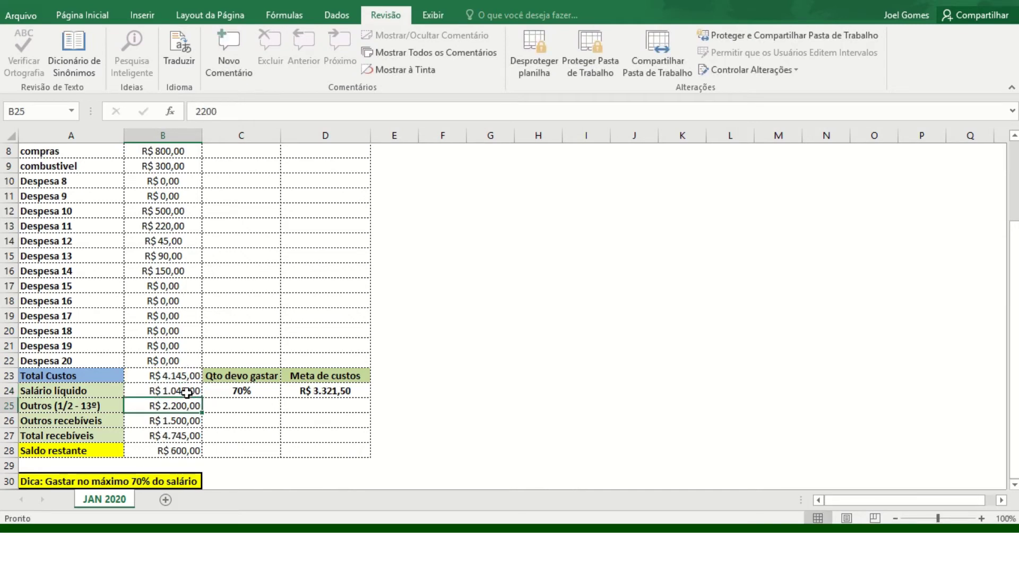
Step: Set both Outros (1/2 - 13º) in B25 and Outros recebíveis in B26 to 0
text(0)
key(Return)
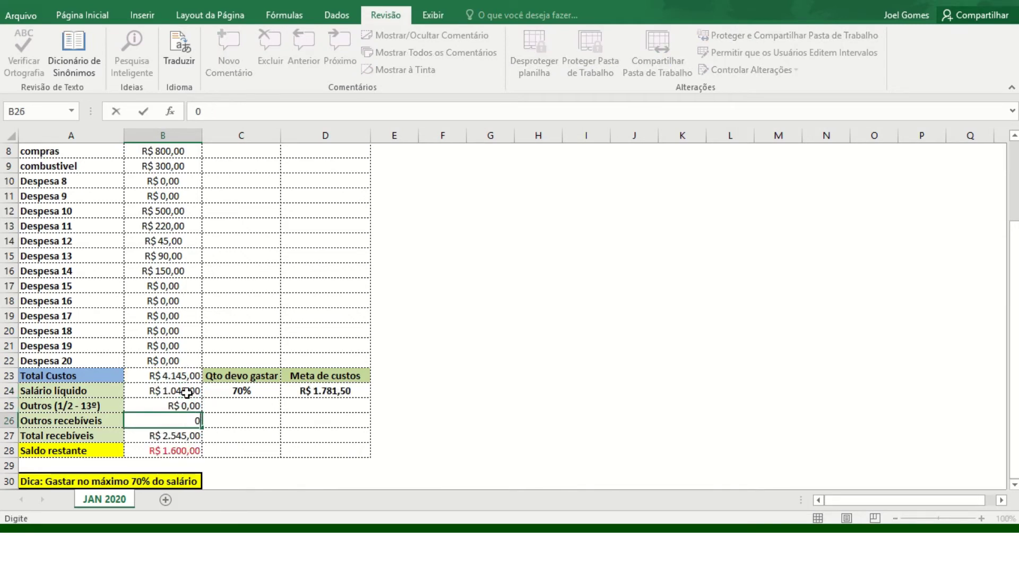
key(ctrl+Home)
drag(1014, 160, 1016, 261)
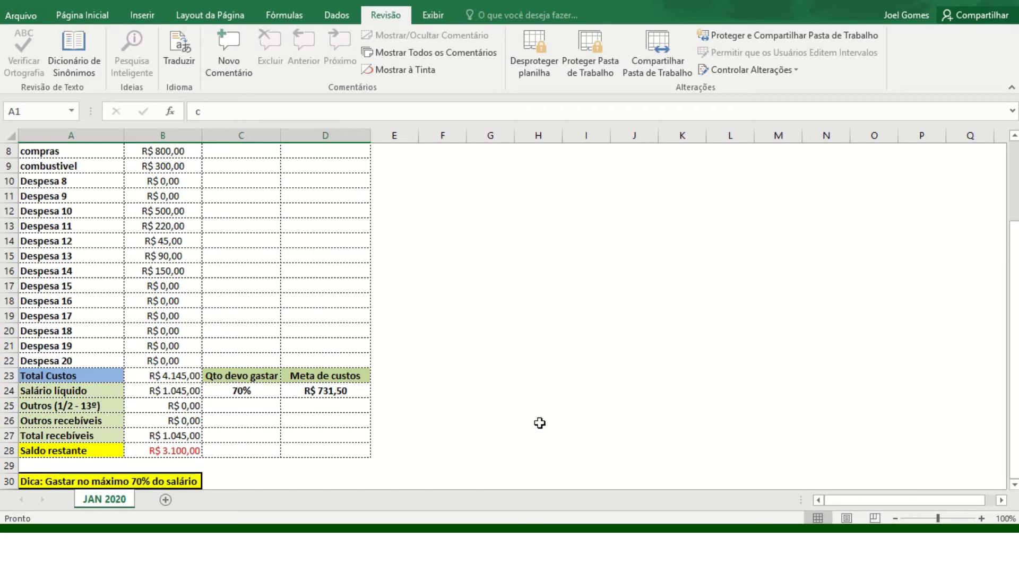
Step: Create a copy of the JAN 2020 sheet in Controle financeiro 2020.xlsx and place the original before the copy
right_click(118, 508)
click(459, 473)
right_click(125, 502)
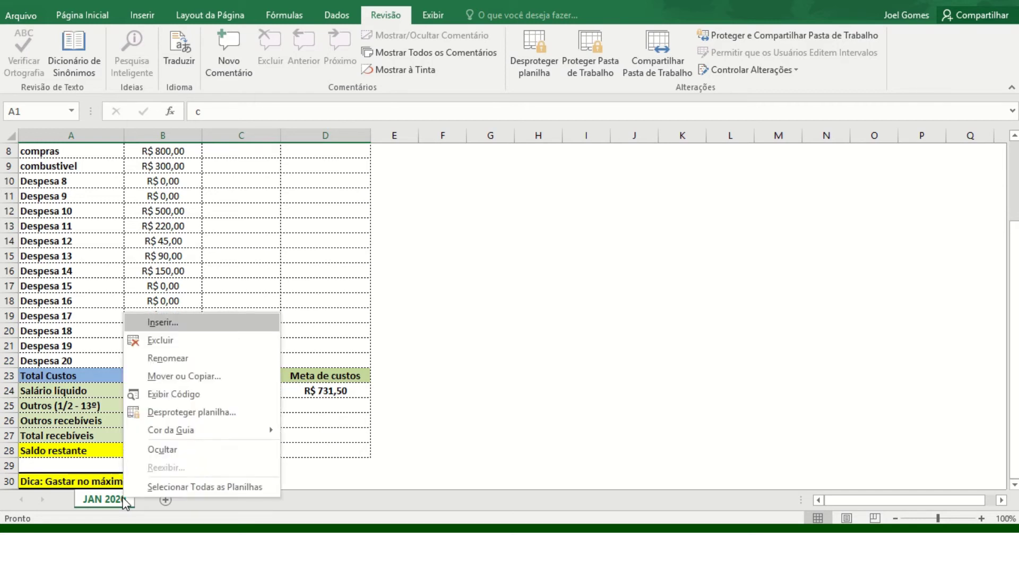
click(203, 376)
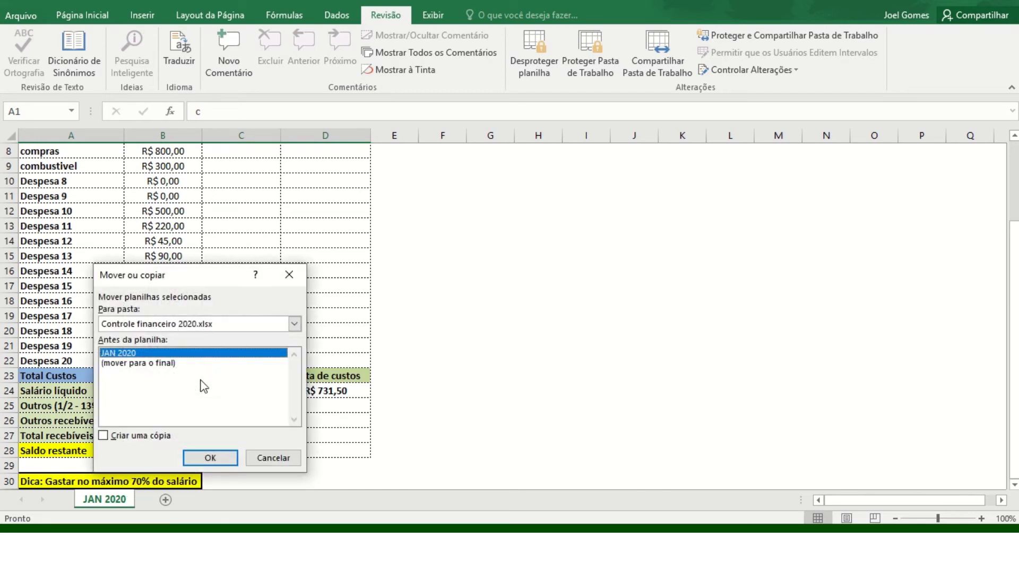
click(103, 436)
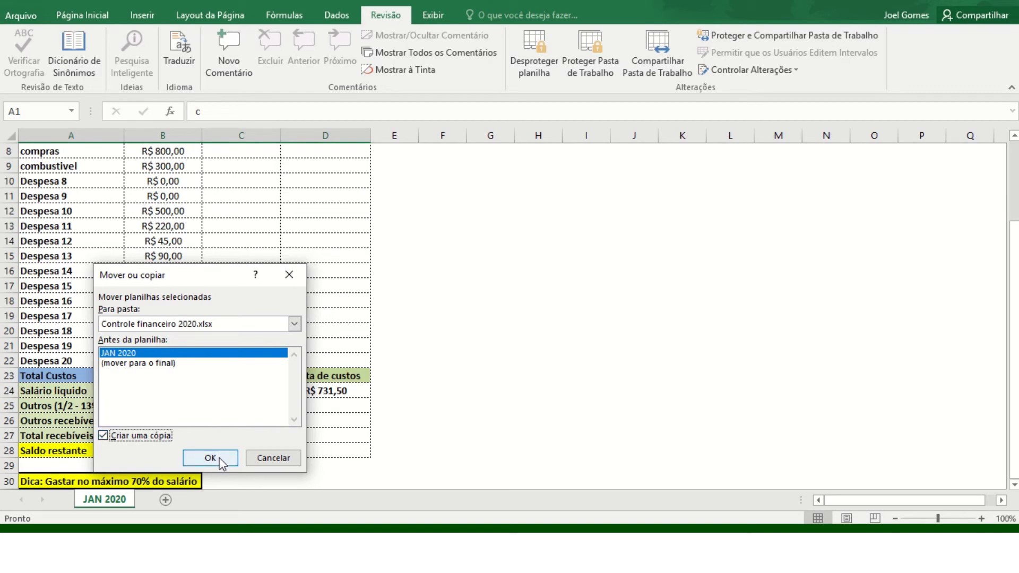
click(220, 458)
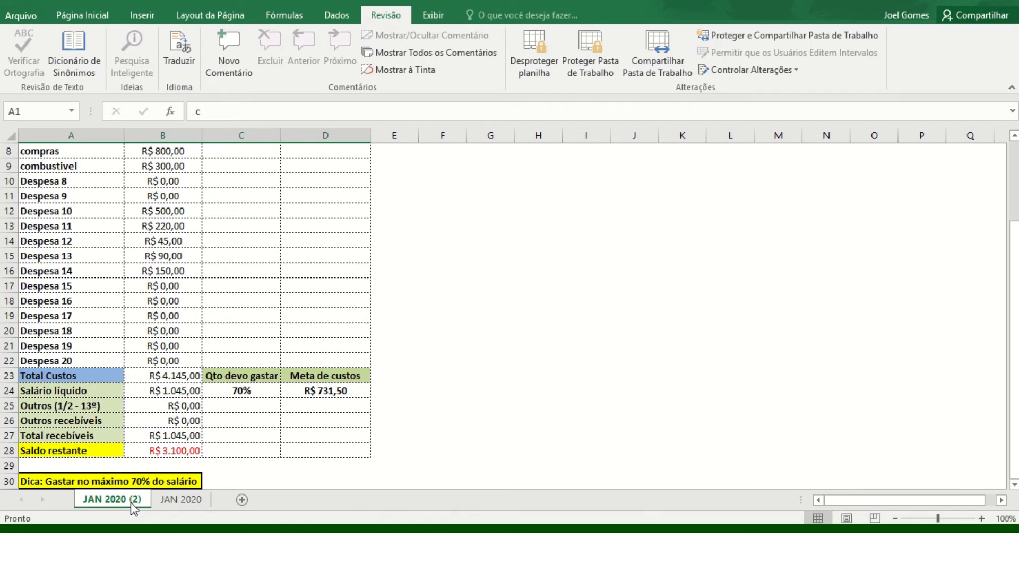
drag(174, 501, 90, 502)
click(162, 502)
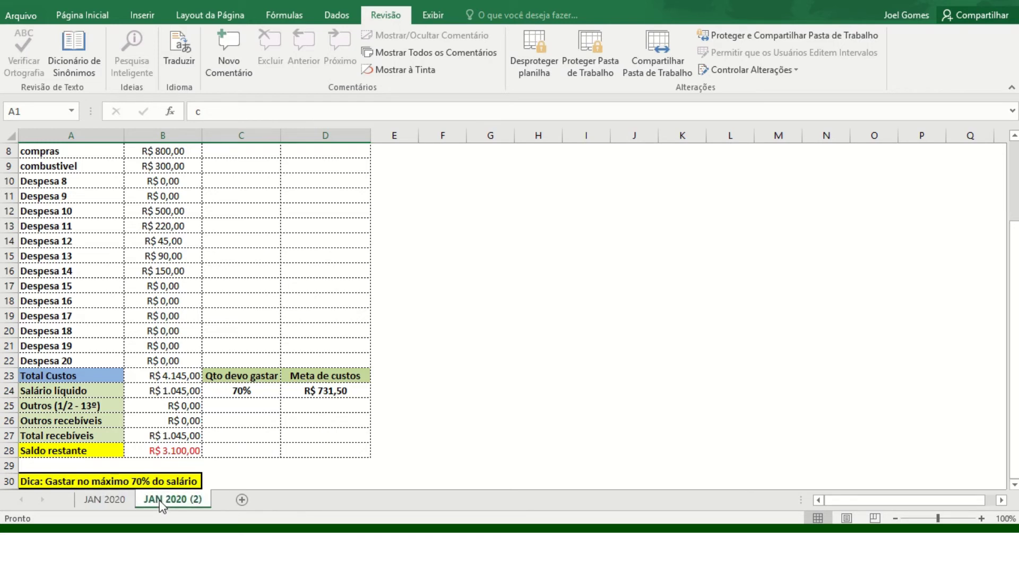
right_click(162, 503)
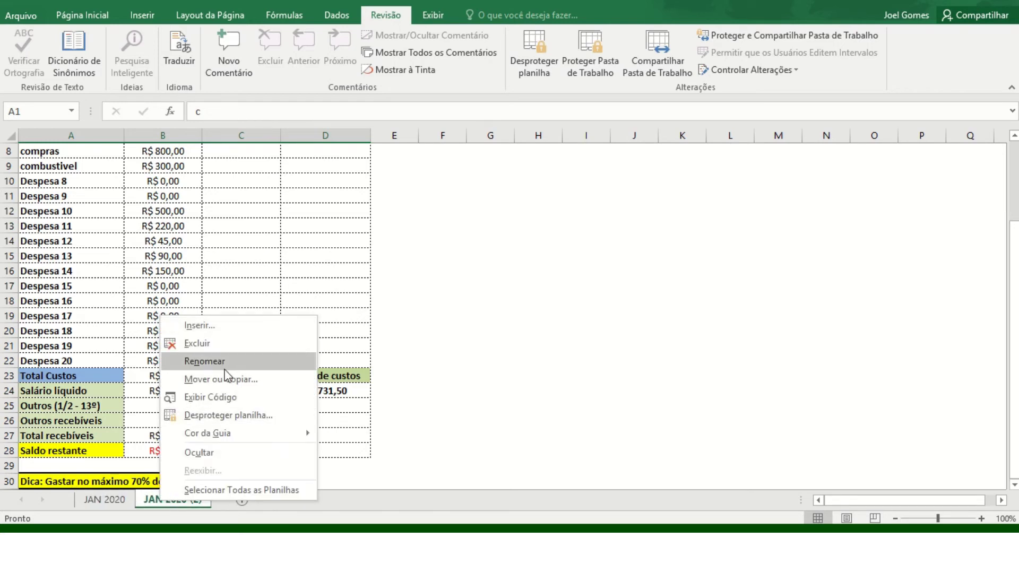
click(224, 366)
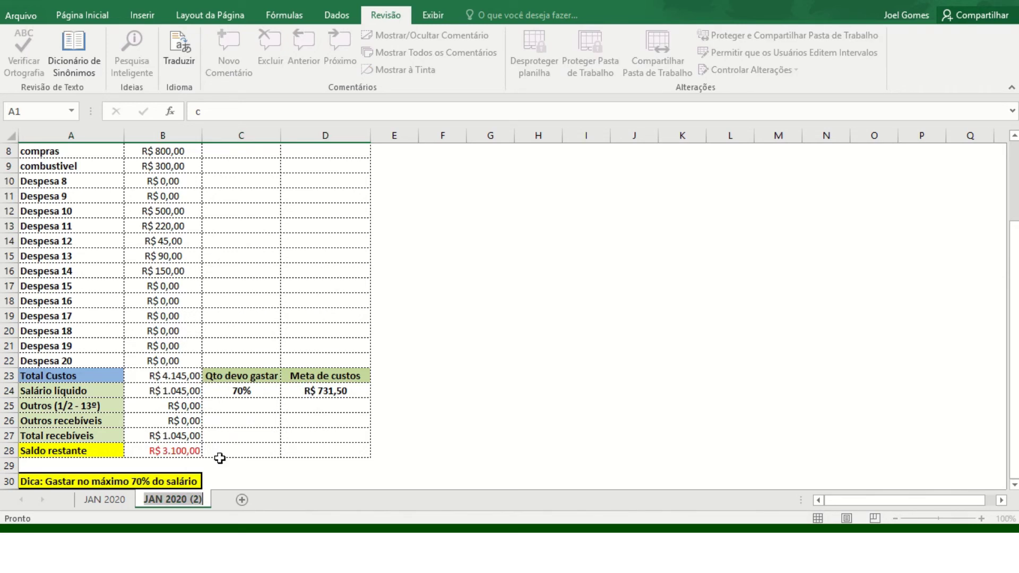
click(285, 498)
right_click(193, 504)
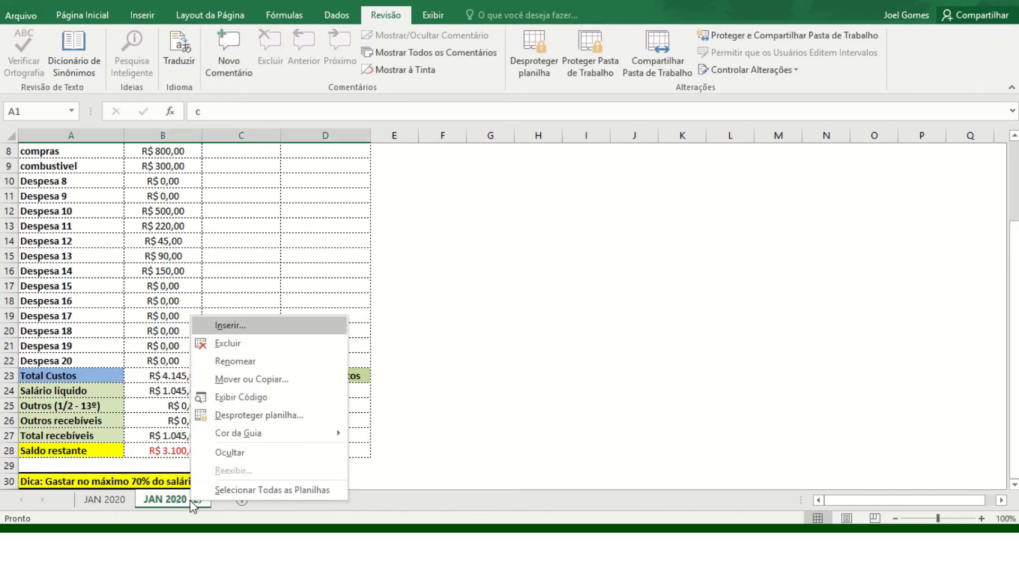
click(233, 362)
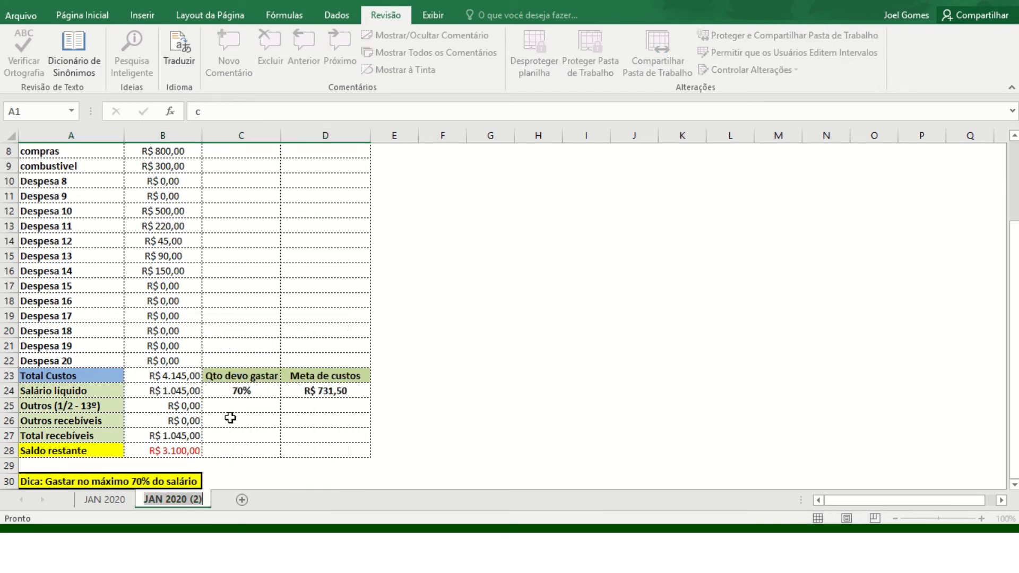
key(Return)
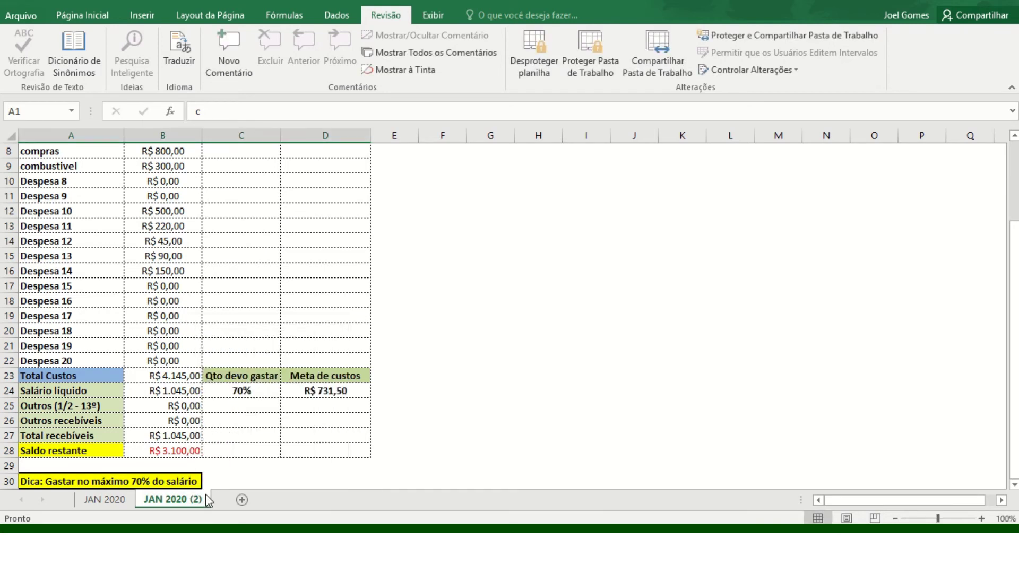
Step: Rename the copied sheet JAN 2020 (2) as FEV 2020
right_click(205, 505)
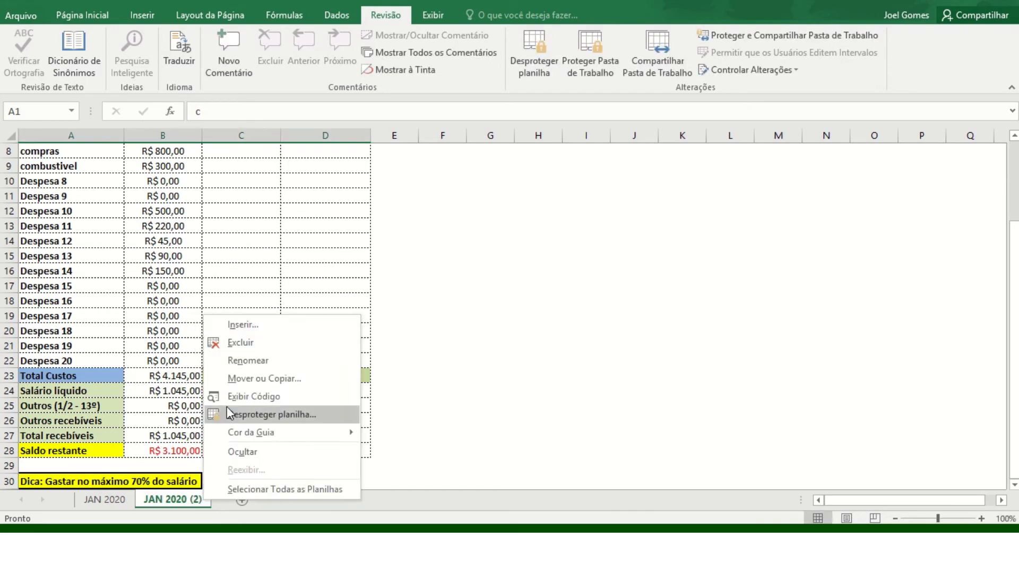
click(240, 364)
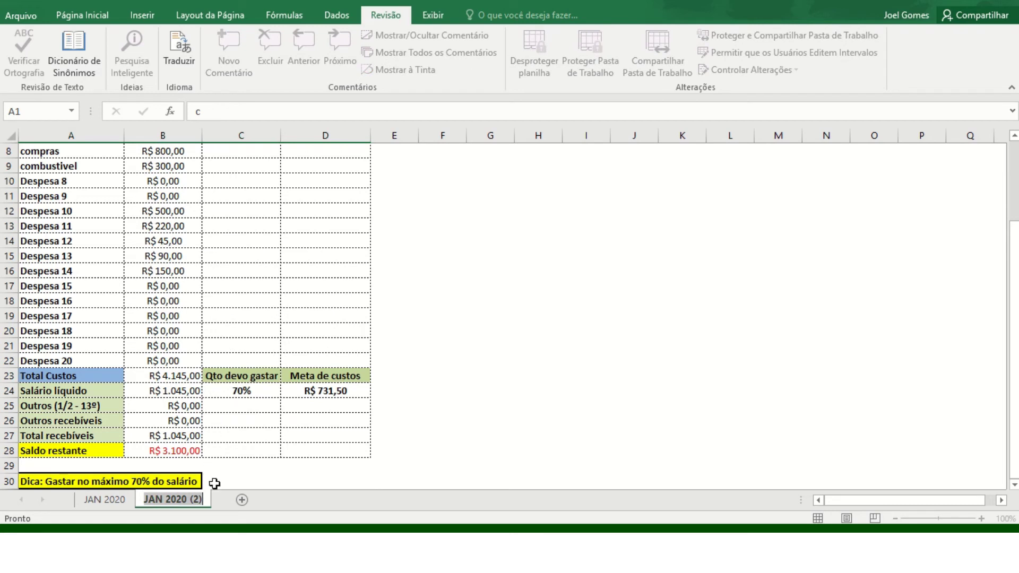
key(End)
key(BackSpace)
key(BackSpace)
key(BackSpace)
key(BackSpace)
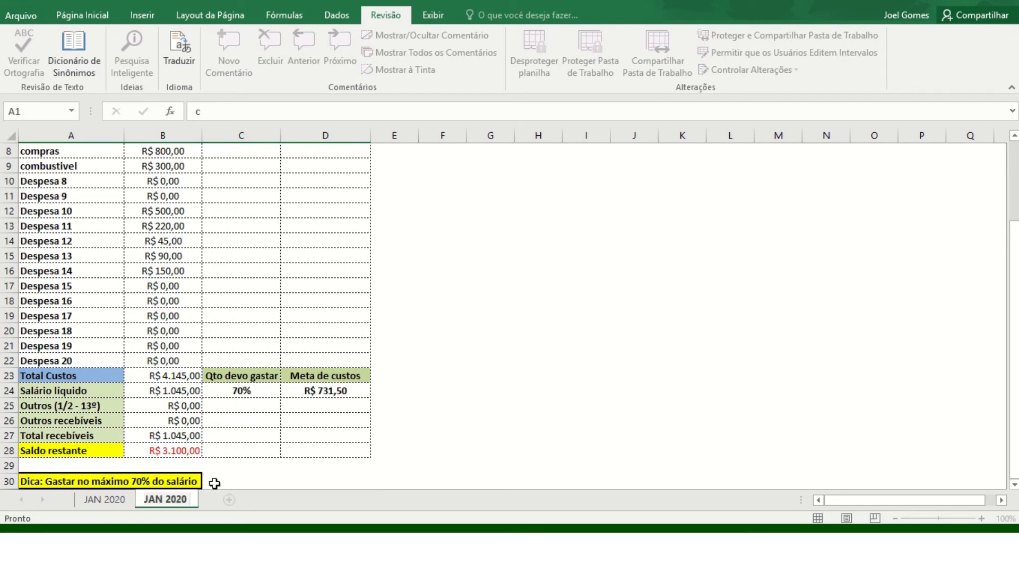
key(Left)
key(Left)
key(Left)
key(Left)
key(BackSpace)
key(BackSpace)
key(BackSpace)
key(BackSpace)
text(FEV)
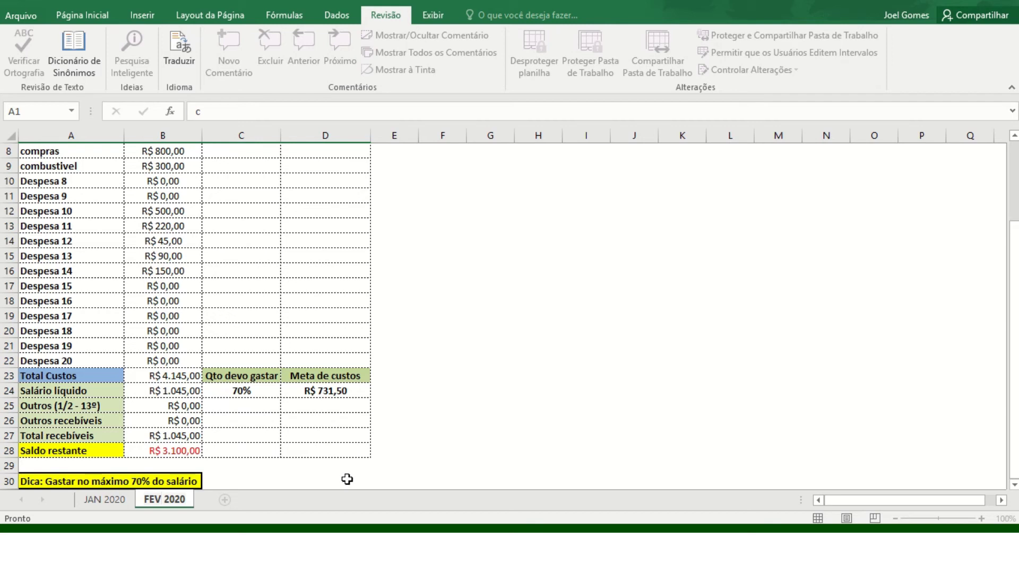
key(Return)
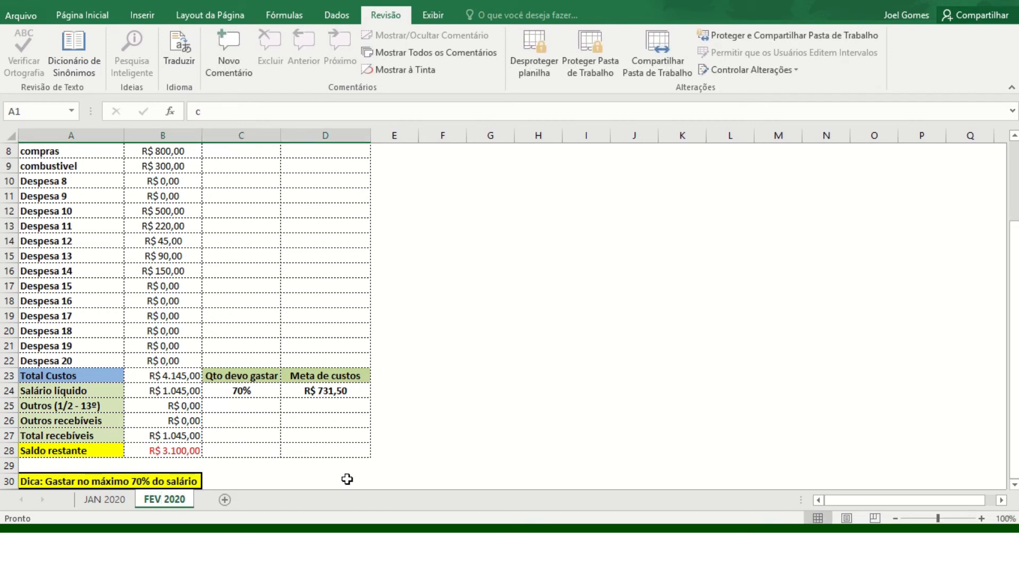
Step: On the FEV 2020 sheet, set Energia in B4 to 80 and cartão in B5 to 32
click(120, 499)
click(158, 500)
drag(1015, 265, 995, 180)
click(186, 201)
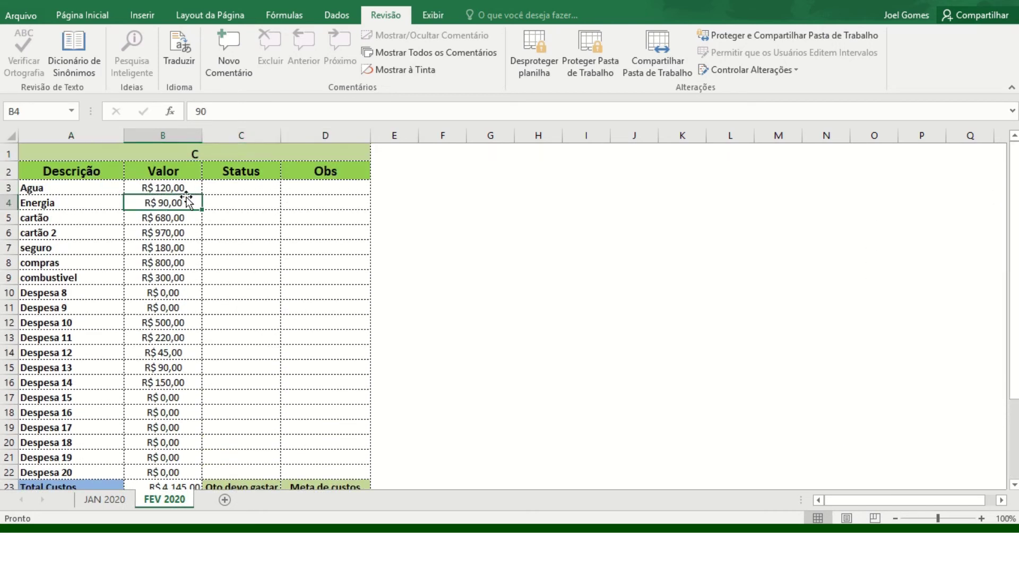
text(80)
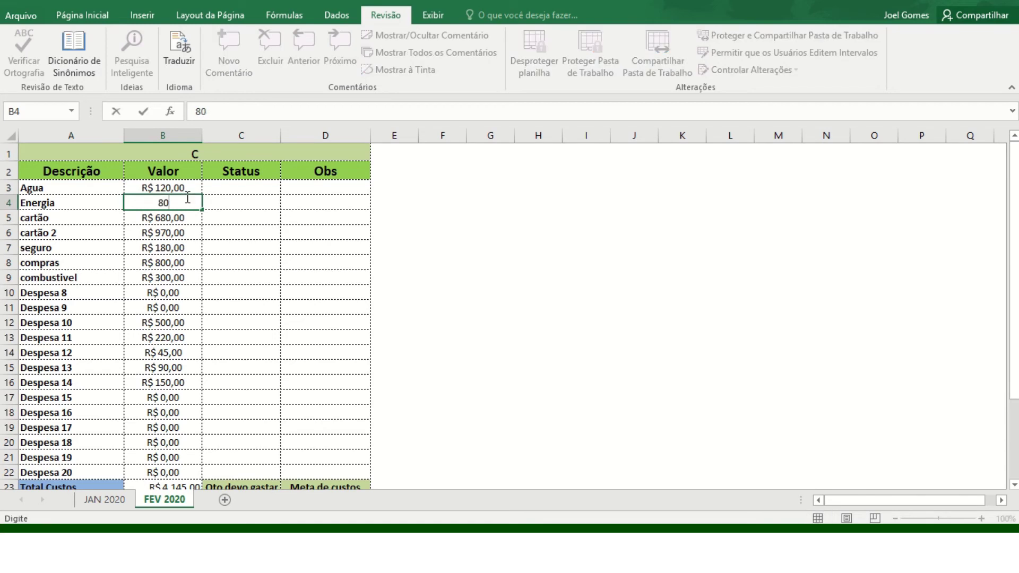
key(Return)
text(3)
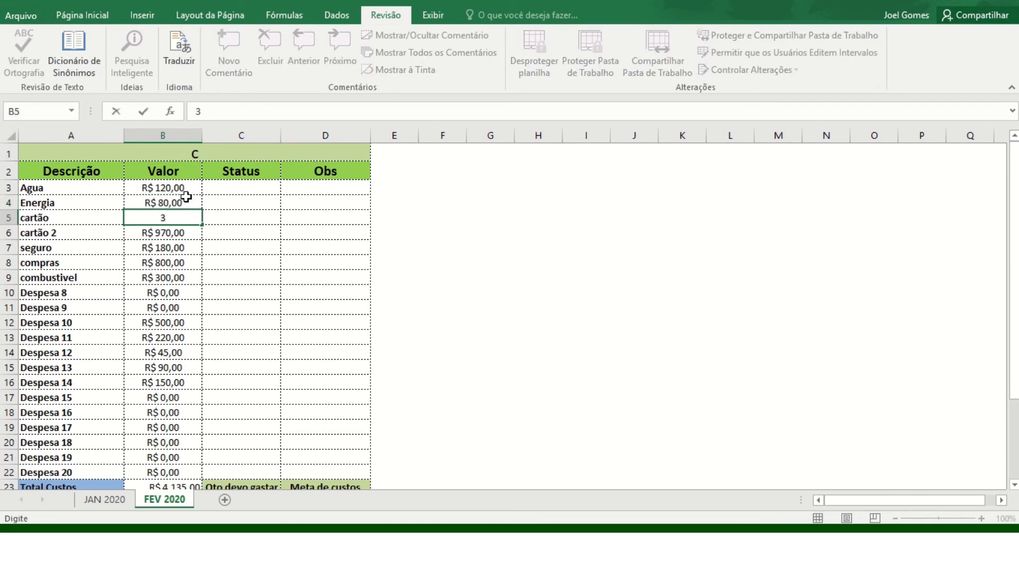
text(2)
key(Return)
Step: Set cartão 2 in B6 to 500, seguro in B7 to 45 and compras in B8 to 87
text(500)
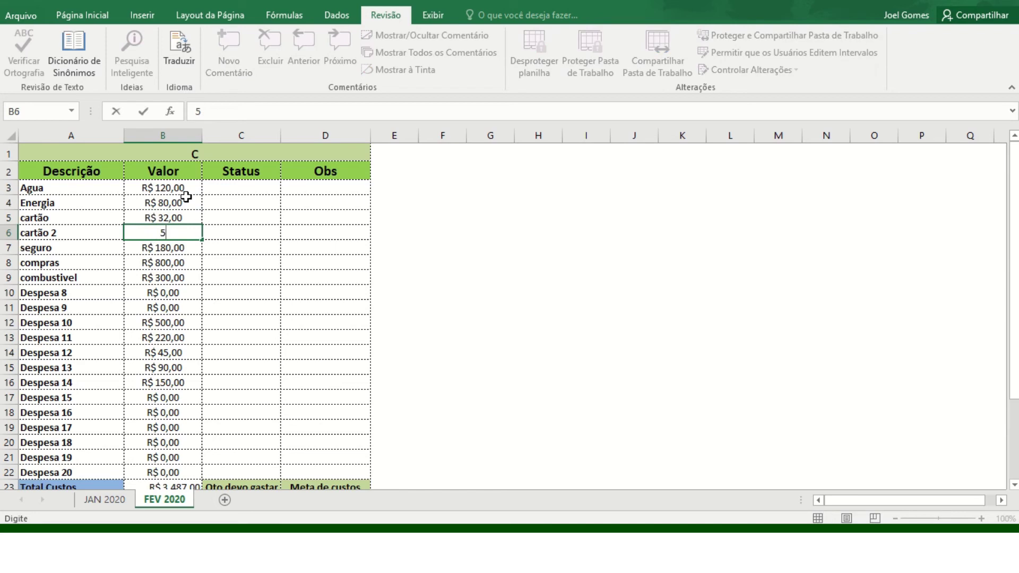
key(Return)
text(45)
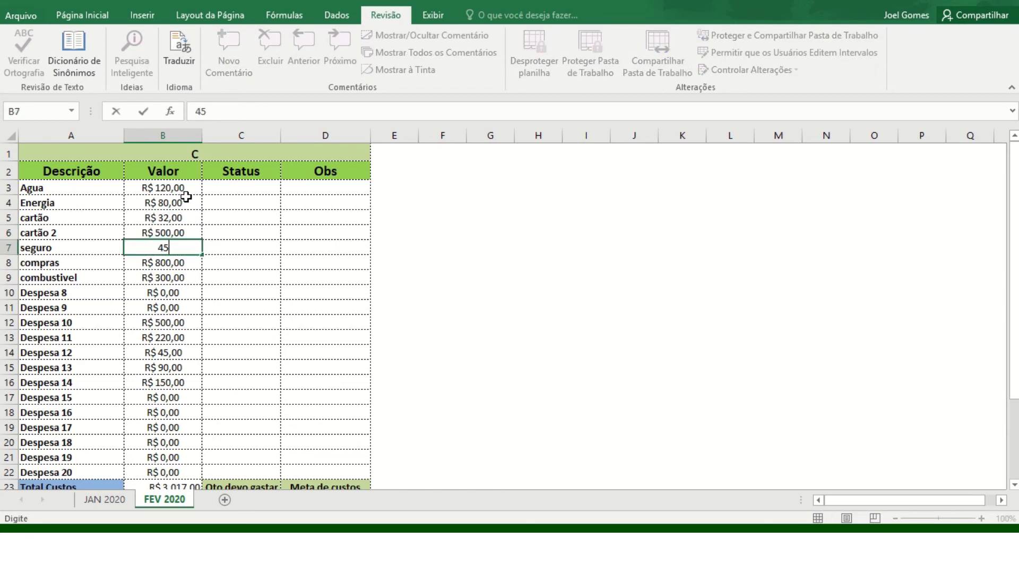
key(Return)
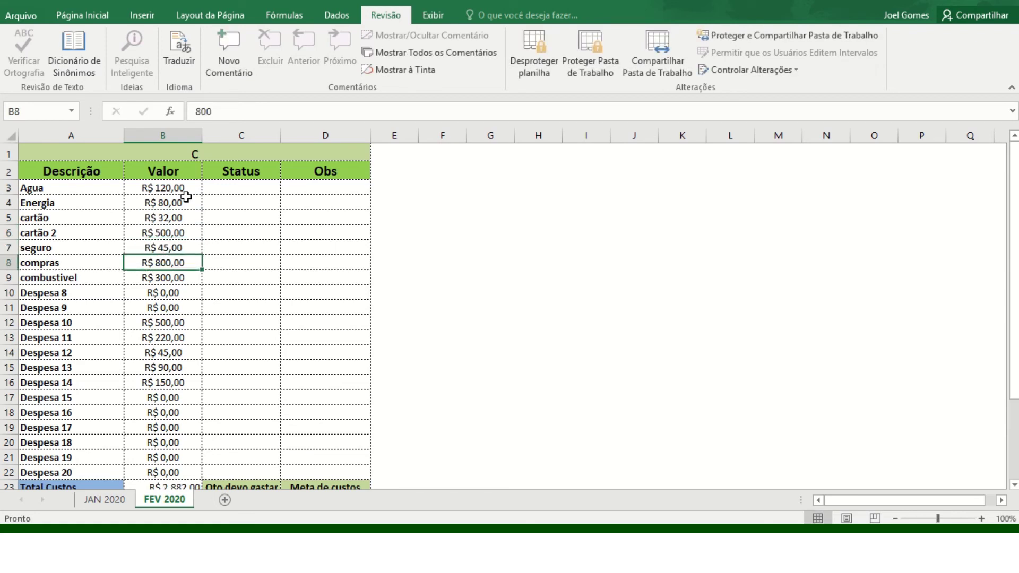
text(87)
key(Return)
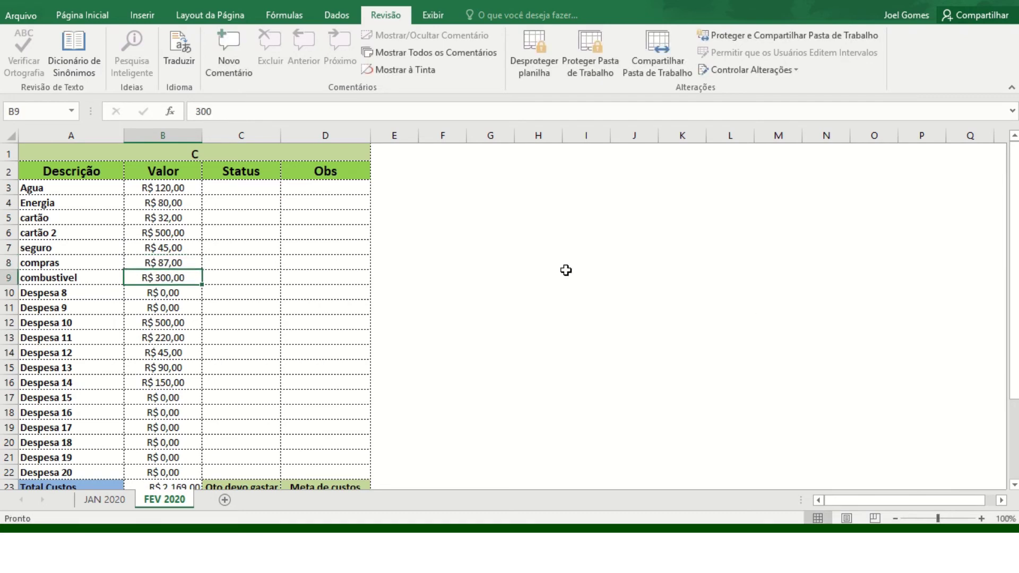
Step: Compare the Total Custos and Saldo restante of the FEV 2020 sheet with those of JAN 2020
drag(1013, 213, 1014, 293)
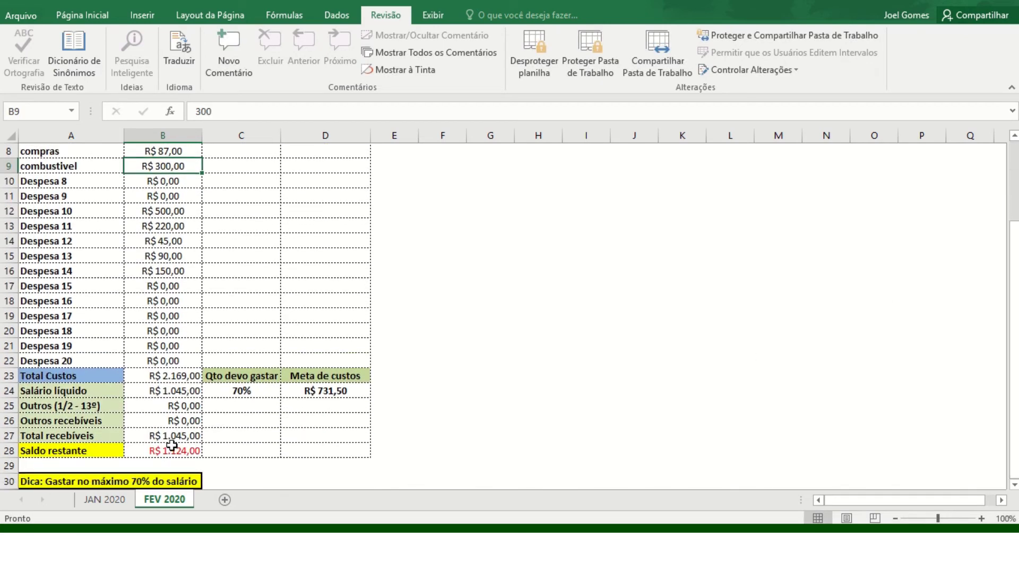
click(121, 496)
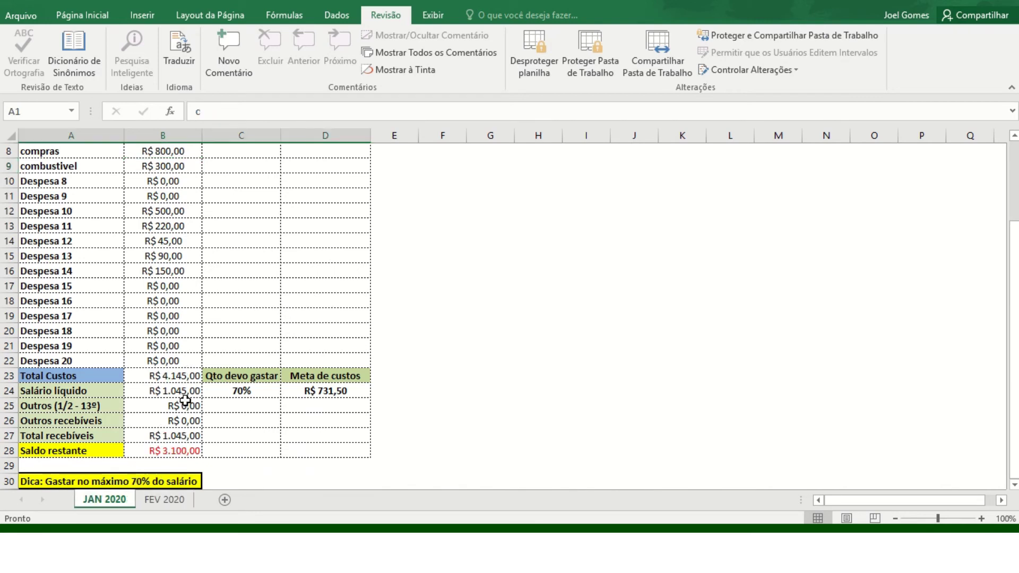
click(167, 502)
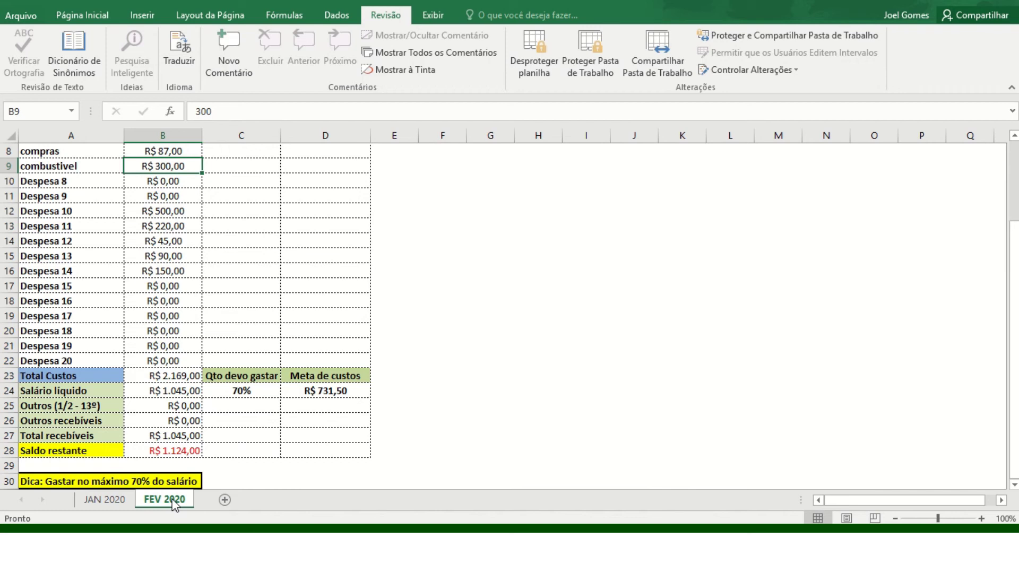
Step: Create a copy of the FEV 2020 sheet in the same workbook, placed before FEV 2020
right_click(173, 504)
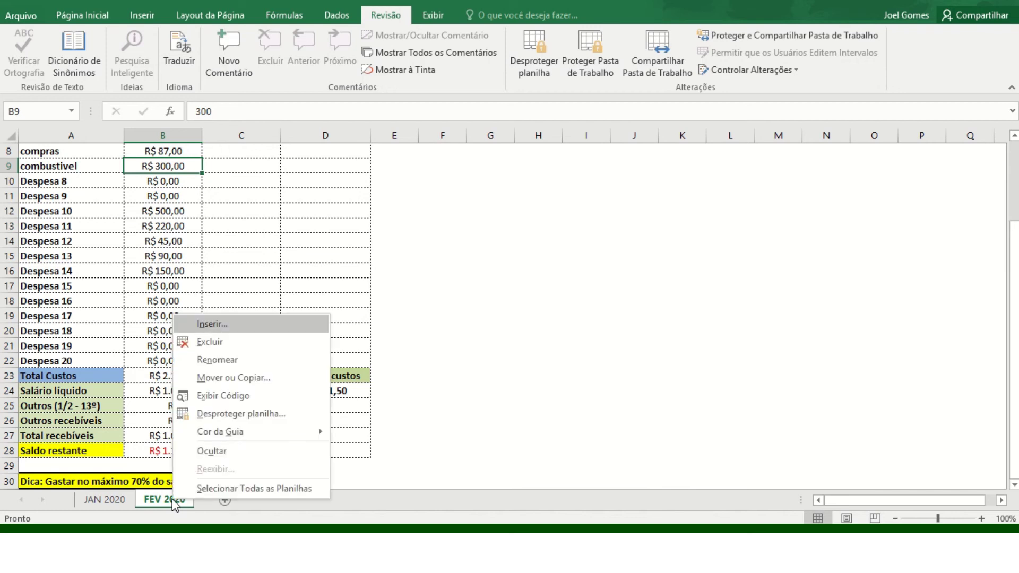
click(232, 383)
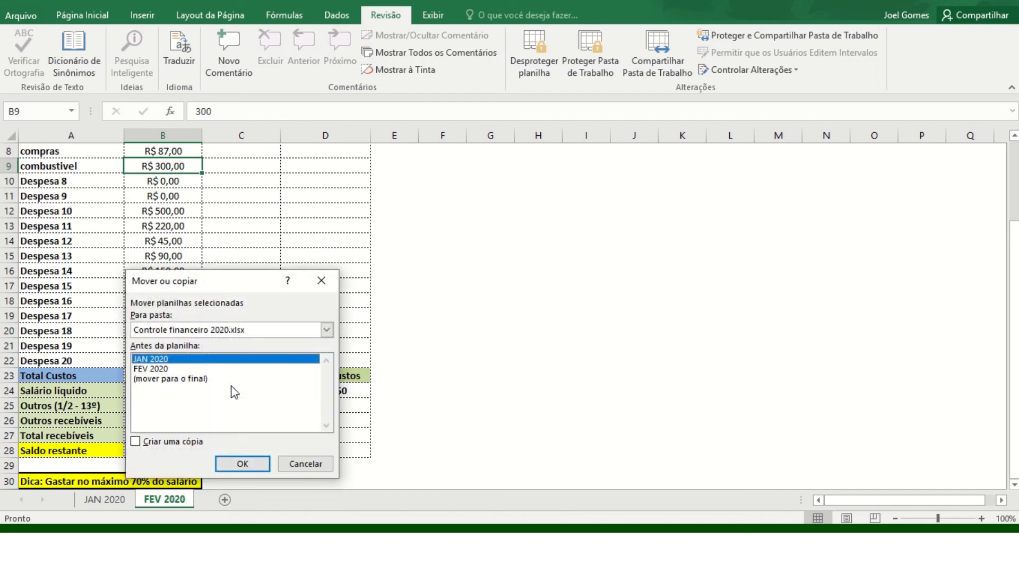
click(161, 370)
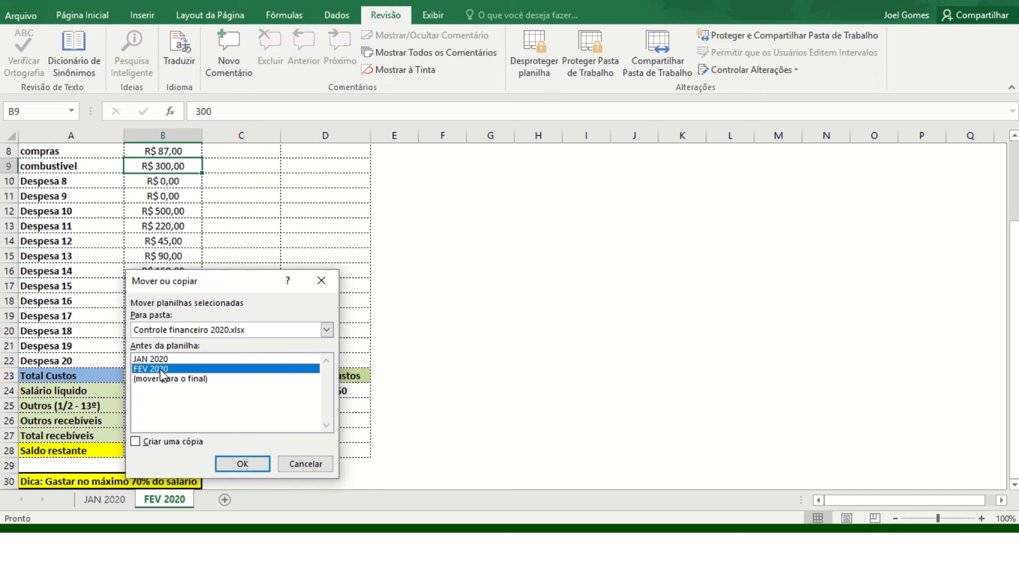
click(137, 442)
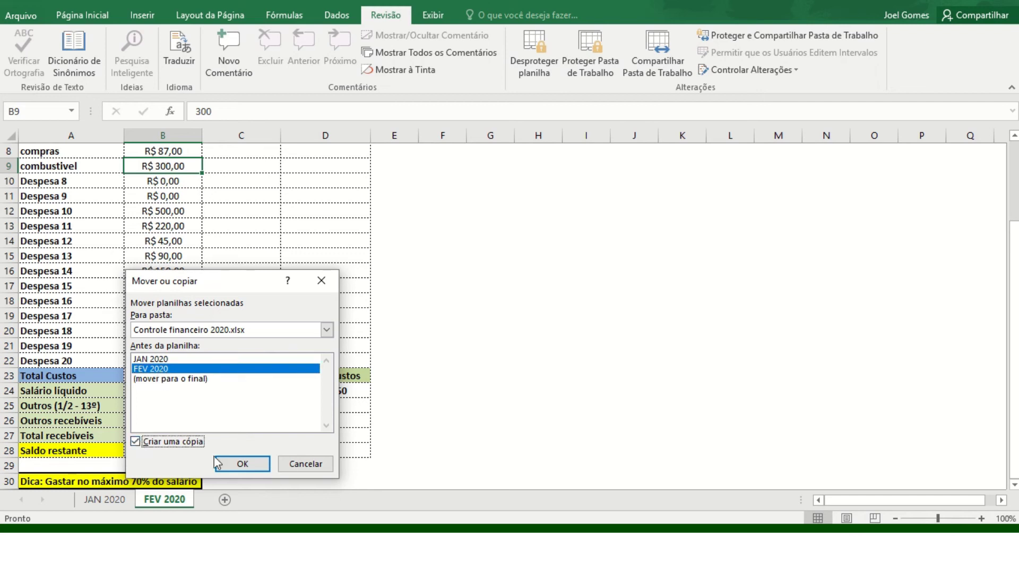
click(243, 463)
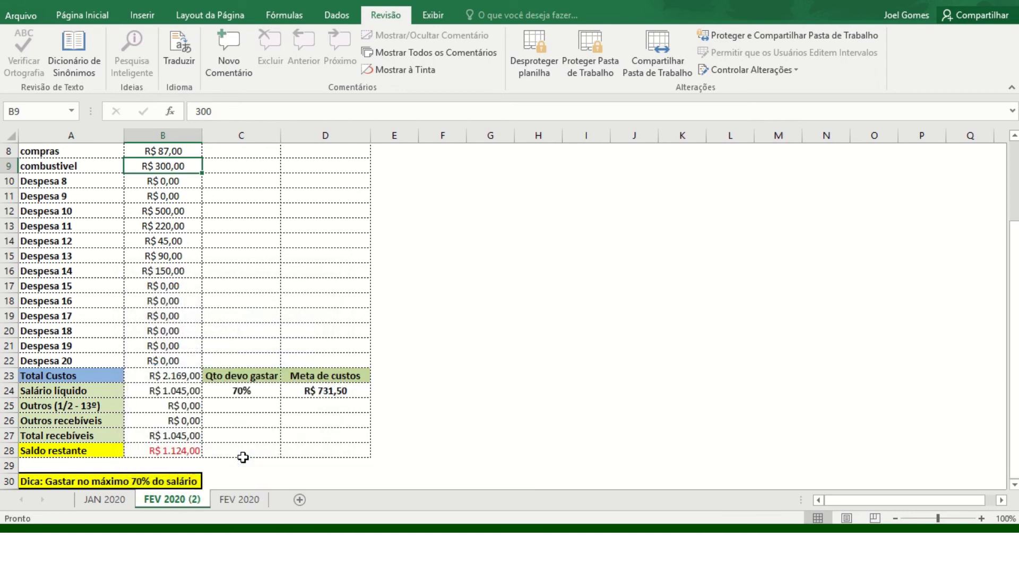
Step: Move the FEV 2020 sheet so it sits directly after JAN 2020 and before its copy
click(233, 504)
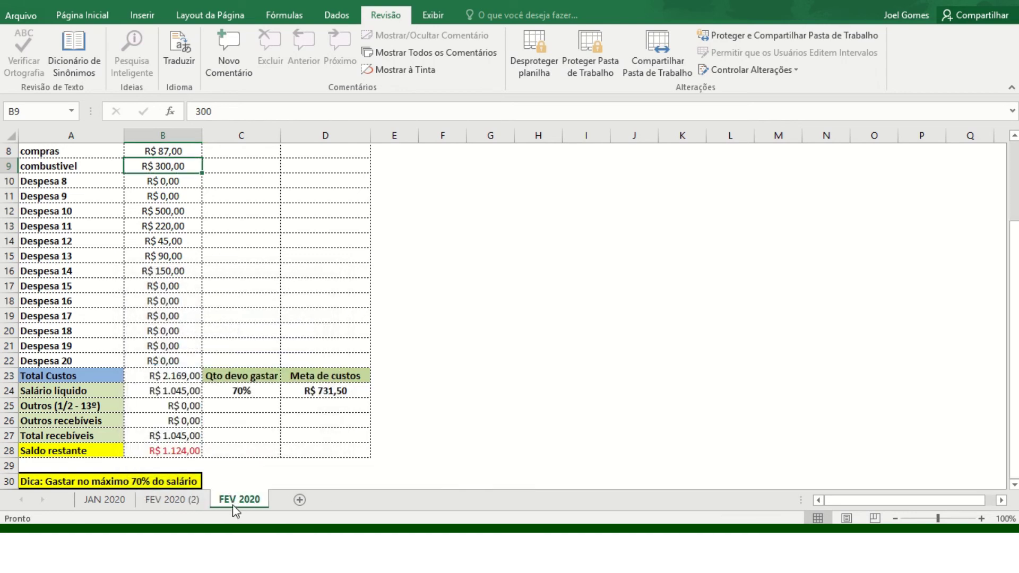
click(199, 503)
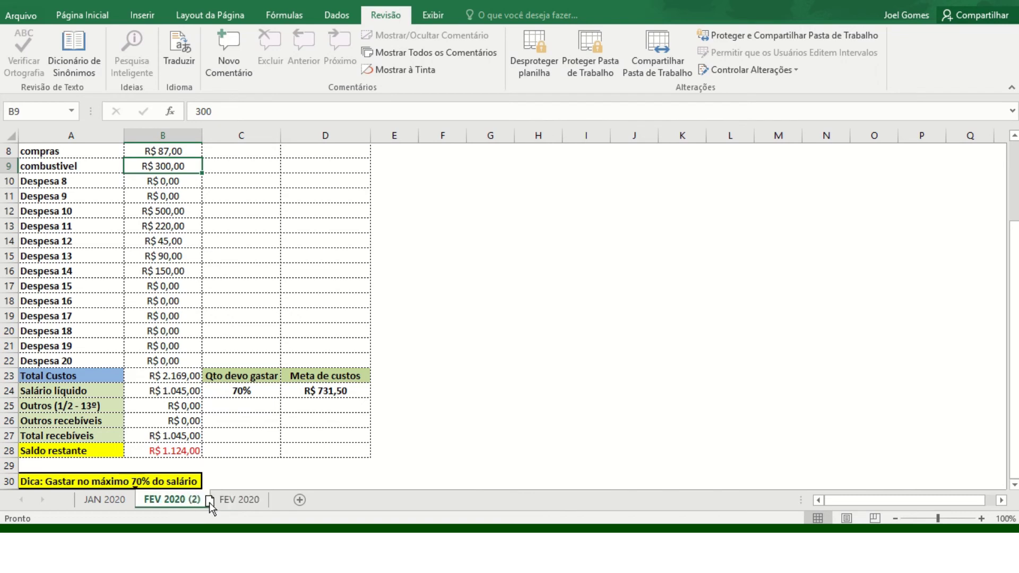
drag(258, 503, 201, 507)
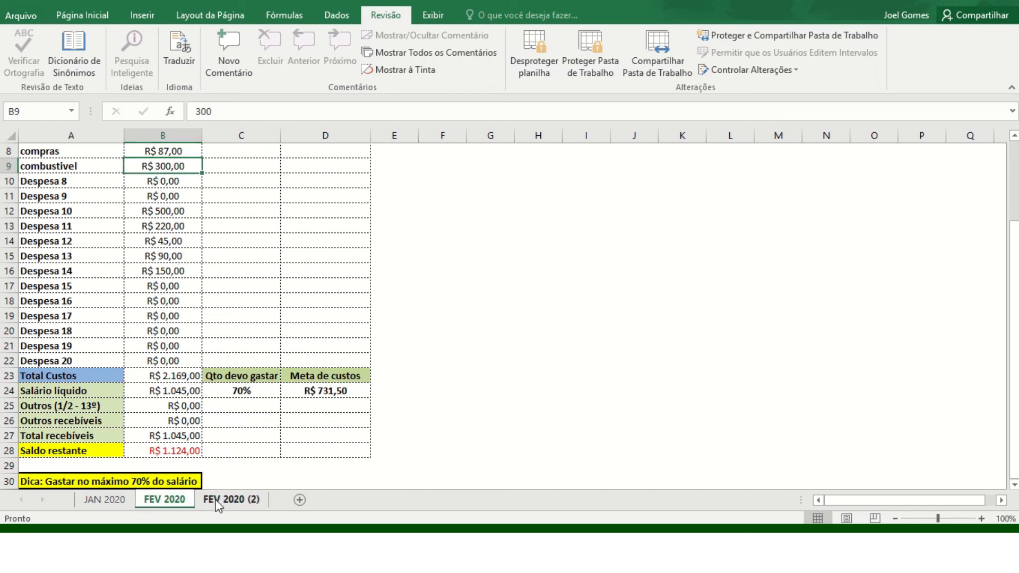
Step: Rename the FEV 2020 (2) sheet as MAR 2020
click(217, 505)
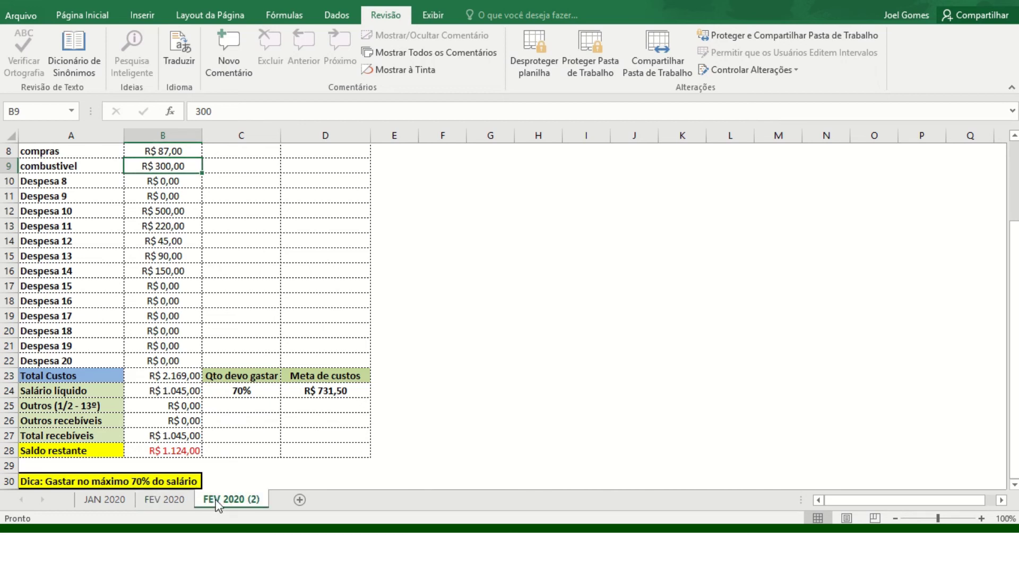
right_click(251, 499)
click(299, 359)
key(End)
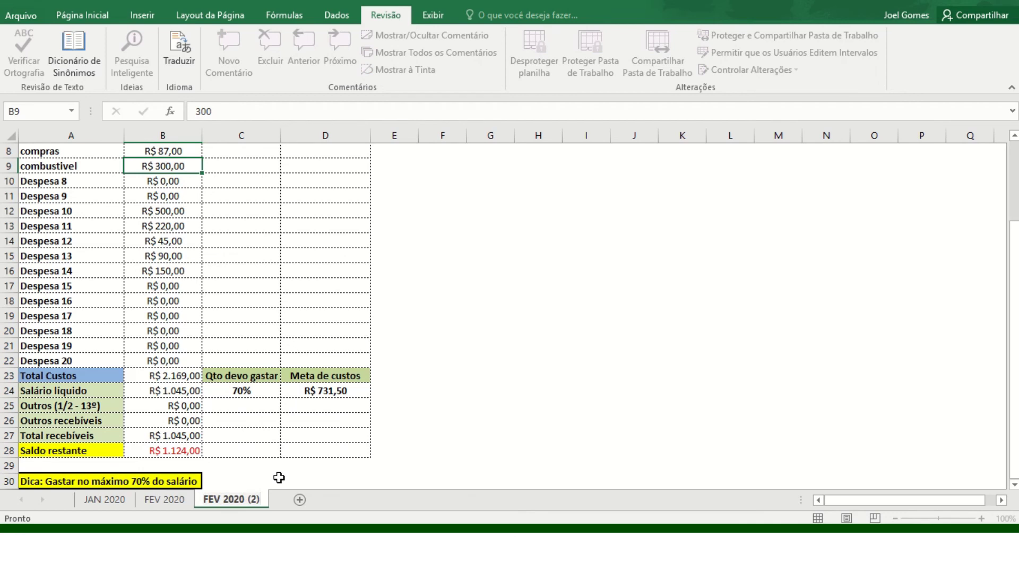
key(BackSpace)
key(BackSpace)
key(BackSpace)
key(BackSpace)
key(BackSpace)
key(BackSpace)
key(BackSpace)
text(MAR 2020)
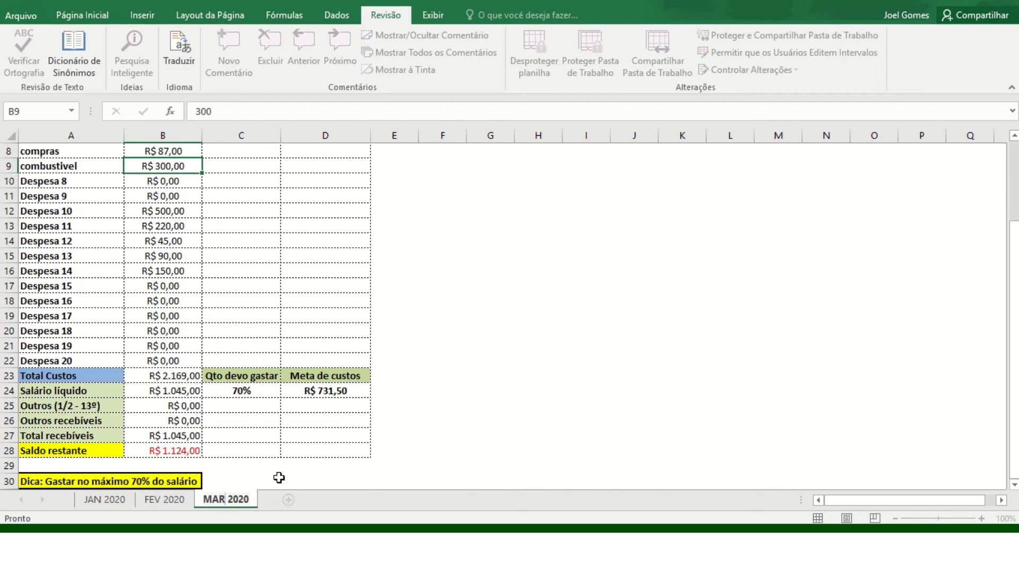
key(Return)
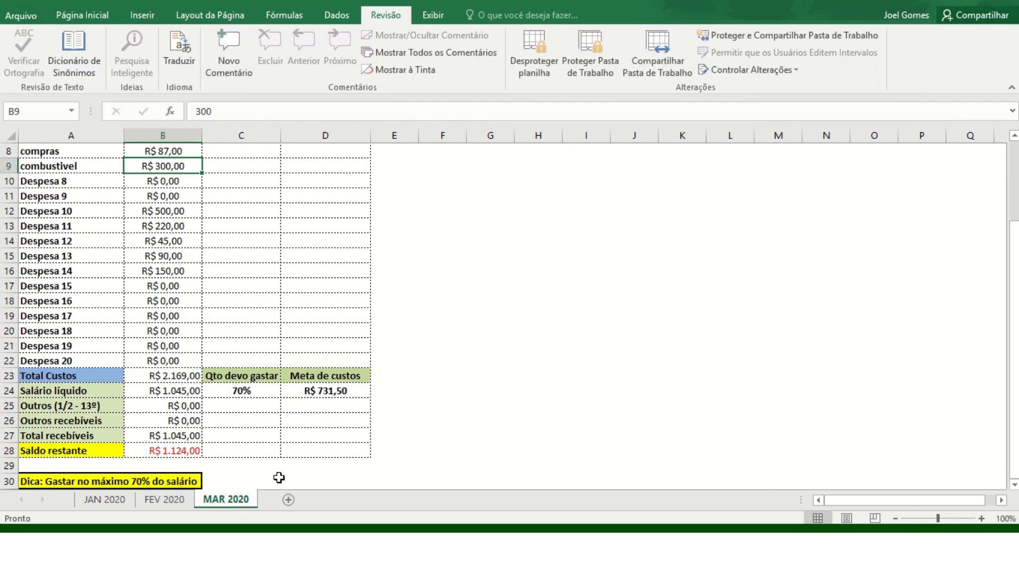
Step: On the JAN 2020 sheet, set the Status of Agua, Energia and cartão (C3 to C5) to ok
click(176, 502)
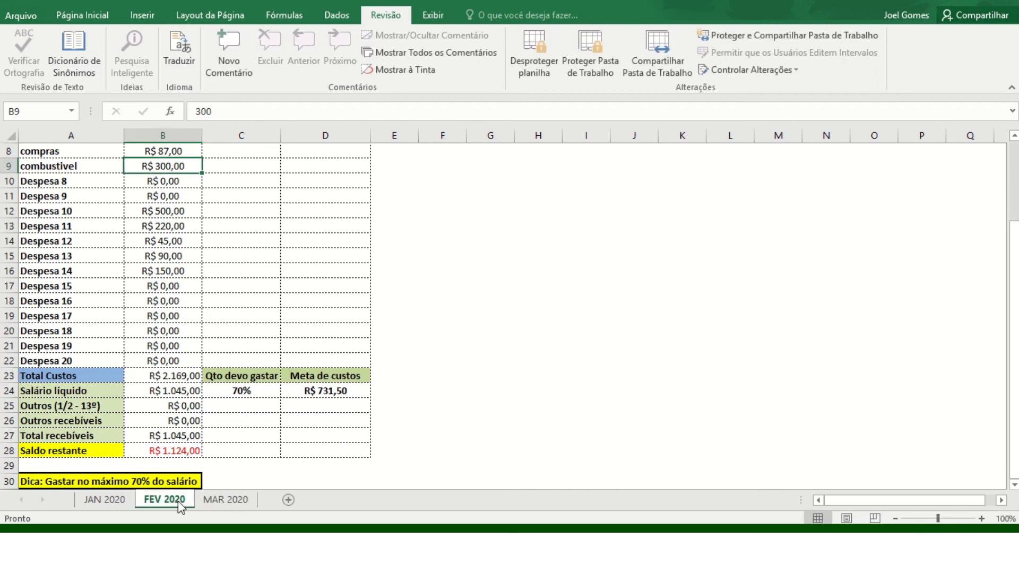
click(112, 501)
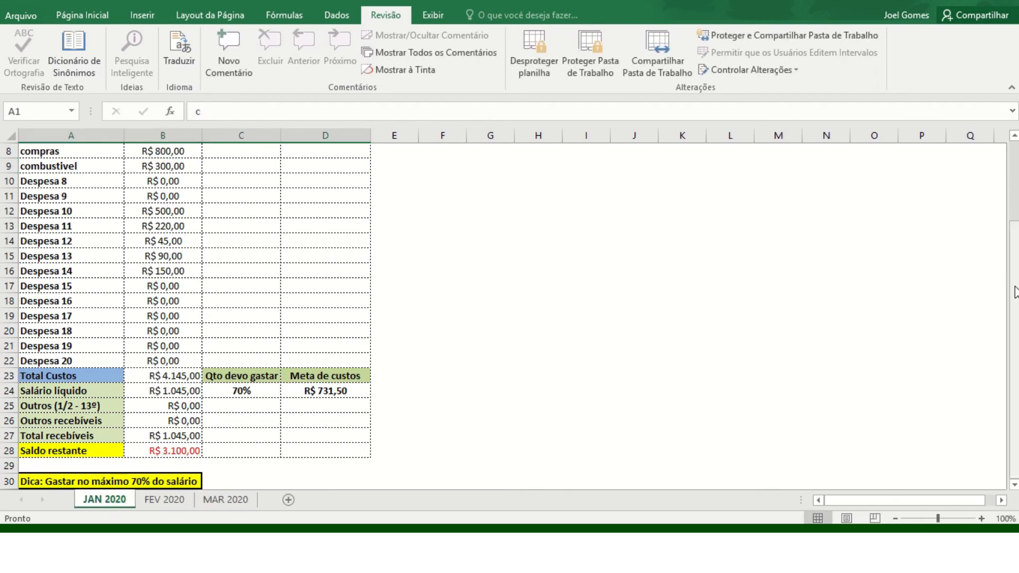
drag(1012, 282, 1014, 219)
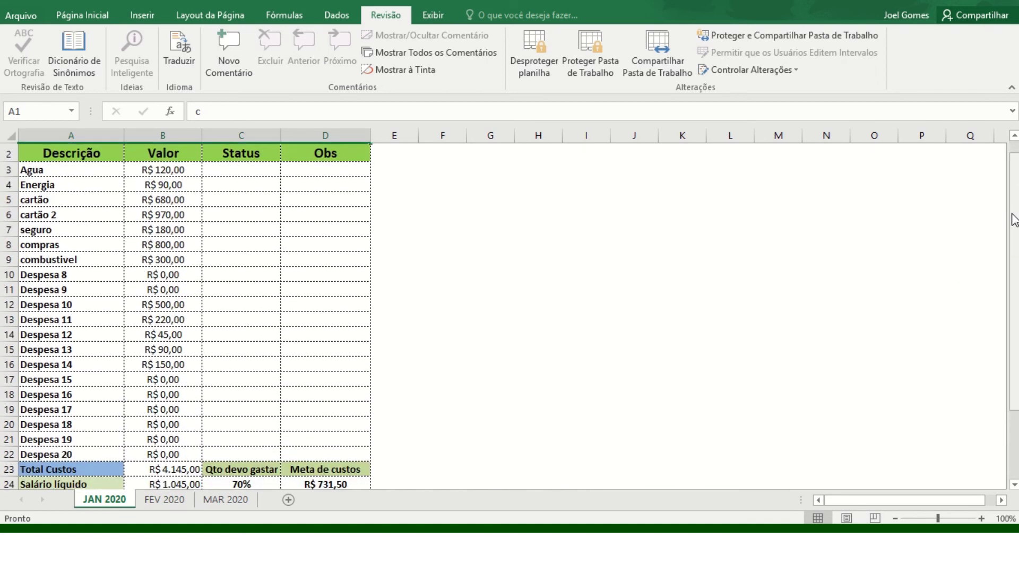
click(246, 176)
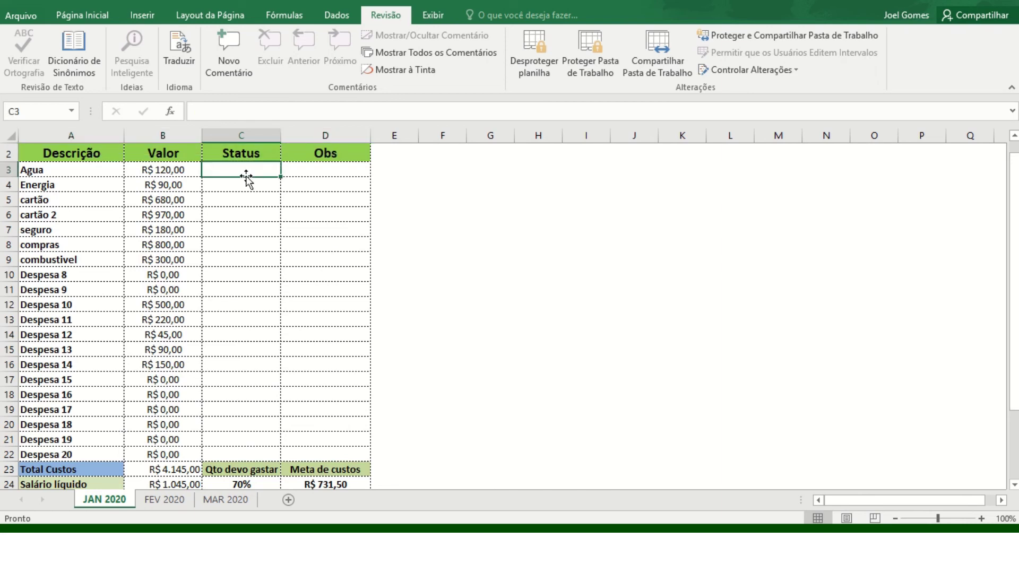
text(ok)
key(Return)
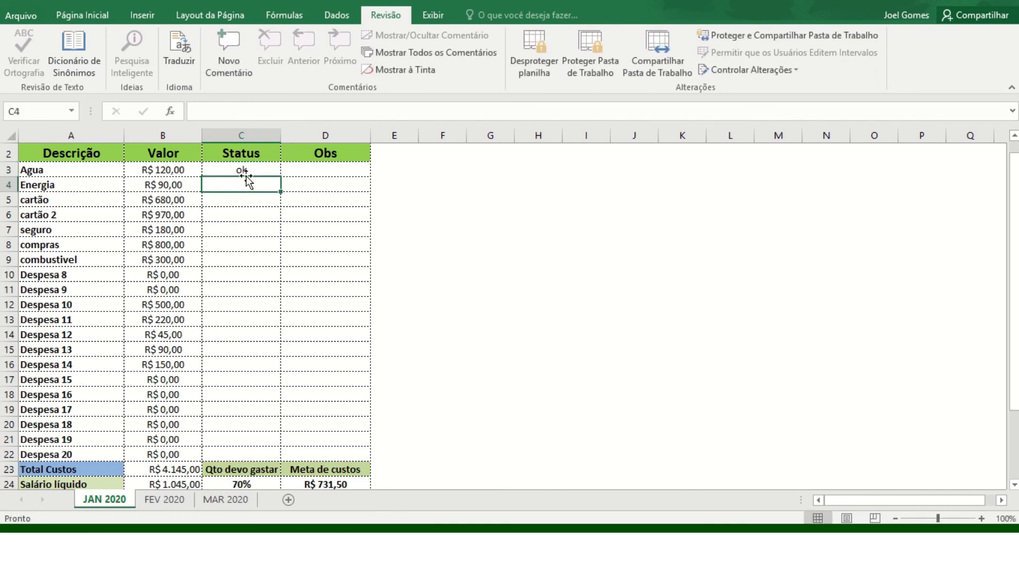
text(ok)
key(Return)
text(ok)
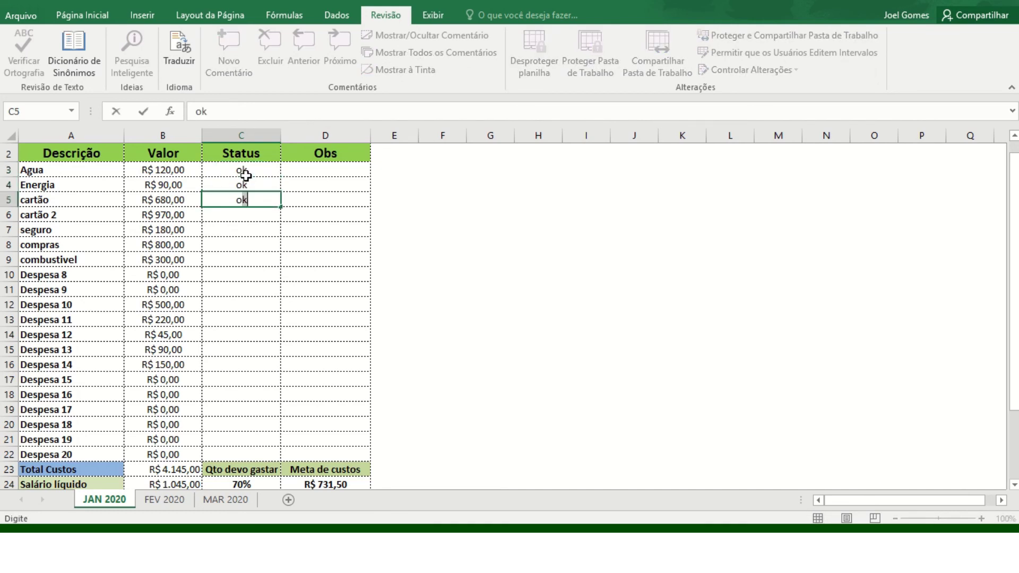
key(Return)
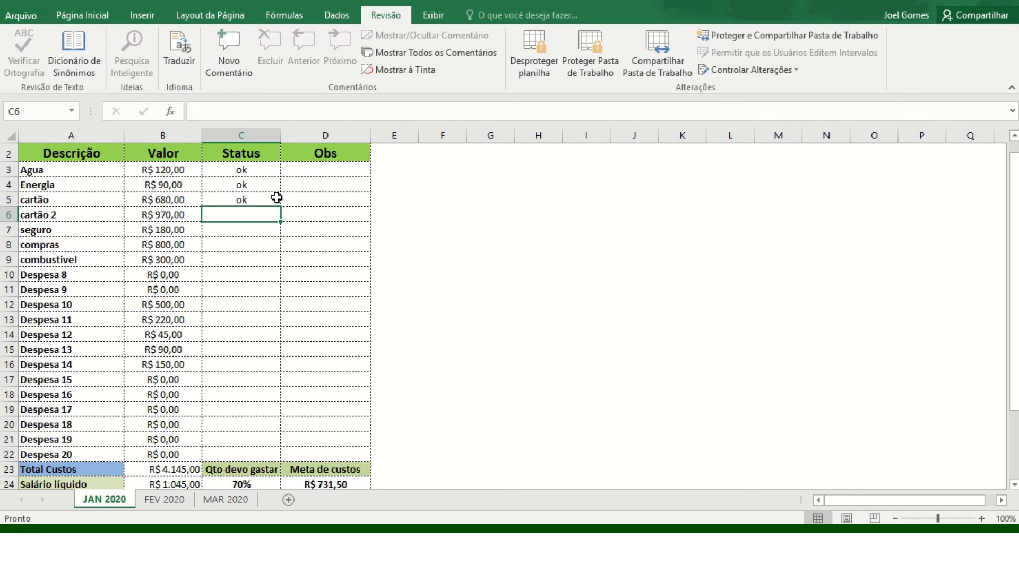
Step: Try entering the note "Falta pagar 1000" as the Obs for cartão 2 in D6, and clear the draft text
click(304, 212)
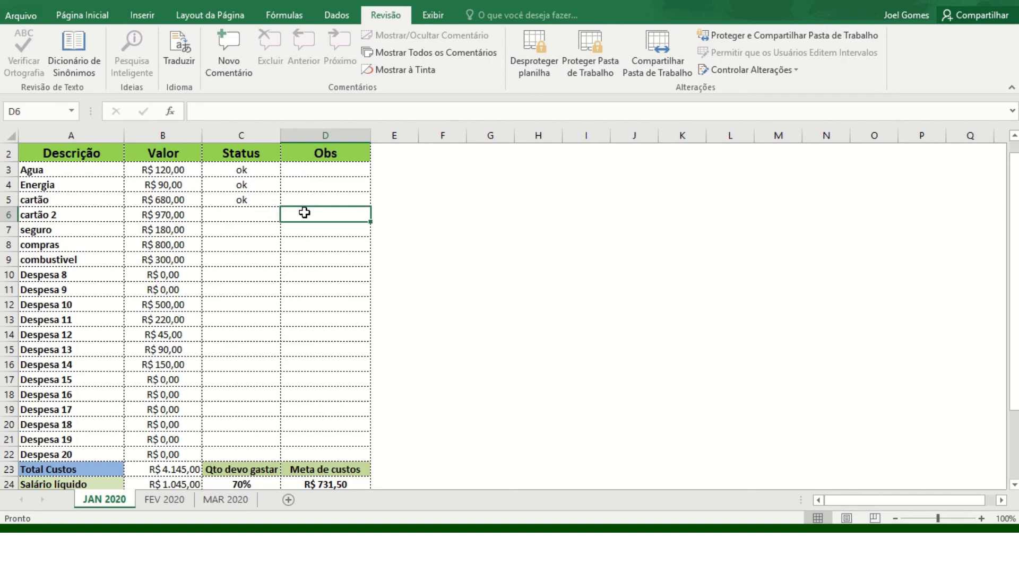
text(Fal)
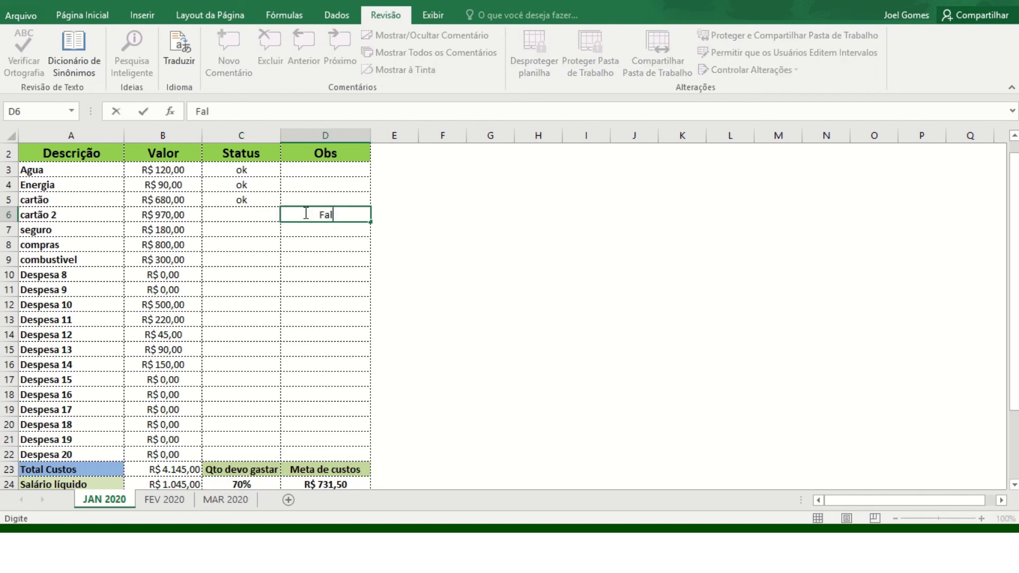
text(ta paga)
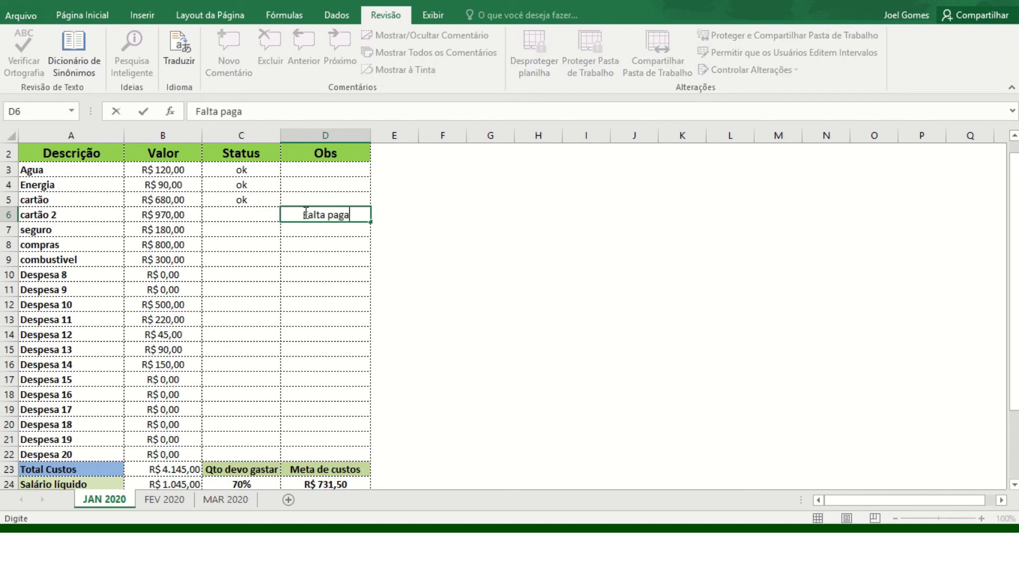
text(r 1000)
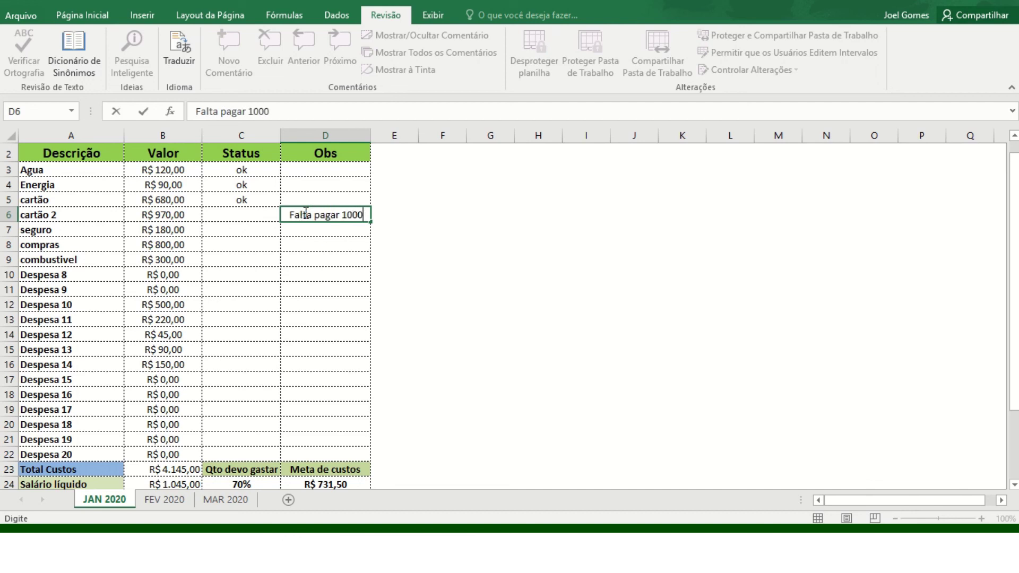
key(BackSpace)
key(BackSpace)
key(BackSpace)
key(BackSpace)
key(BackSpace)
key(BackSpace)
key(BackSpace)
key(BackSpace)
key(BackSpace)
key(BackSpace)
key(BackSpace)
key(BackSpace)
key(BackSpace)
key(BackSpace)
key(BackSpace)
key(BackSpace)
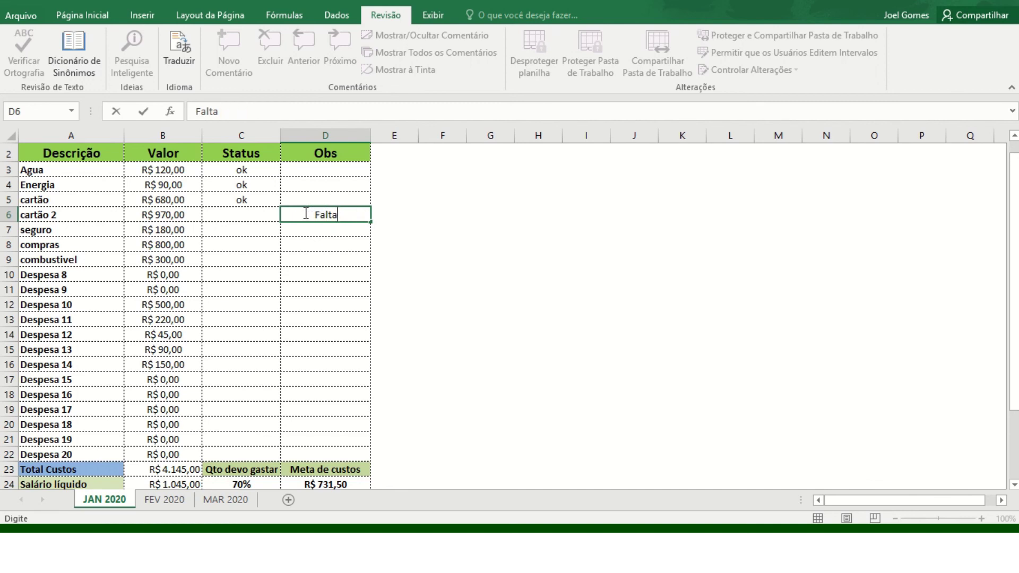
text(Subtrai)
key(BackSpace)
key(BackSpace)
key(BackSpace)
key(BackSpace)
key(BackSpace)
key(BackSpace)
key(BackSpace)
click(328, 234)
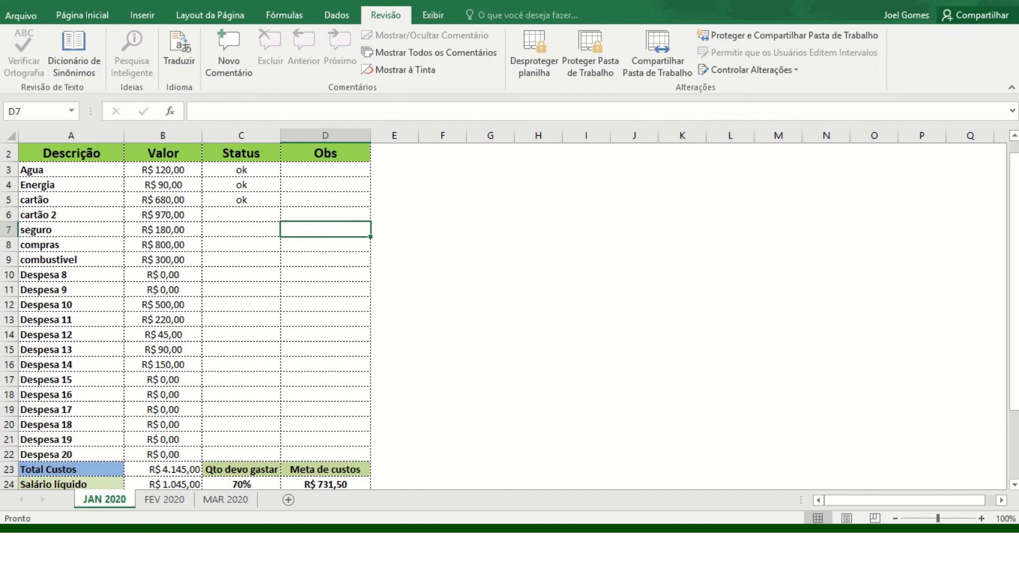
mouse_move(523, 2)
mouse_move(445, 11)
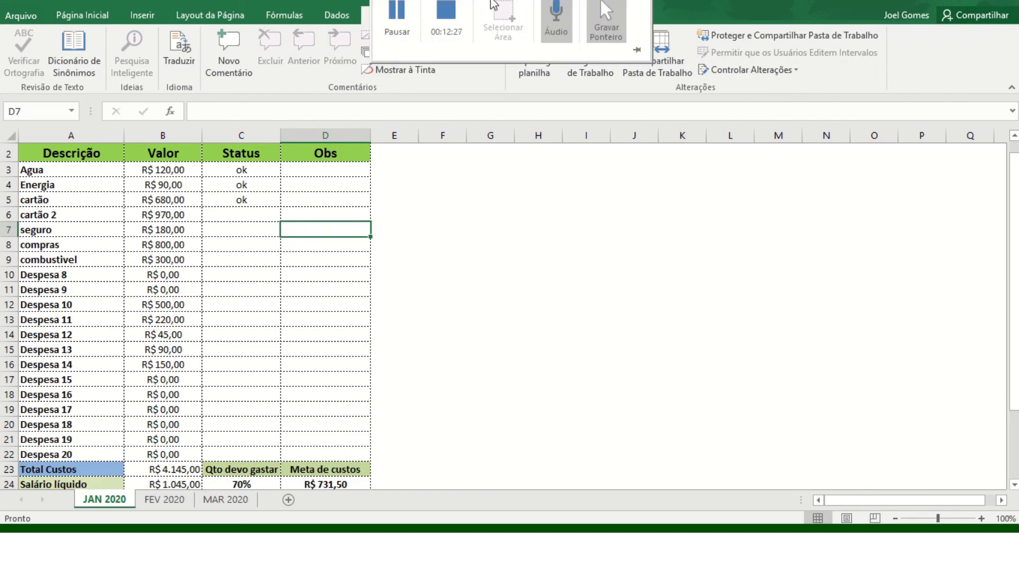